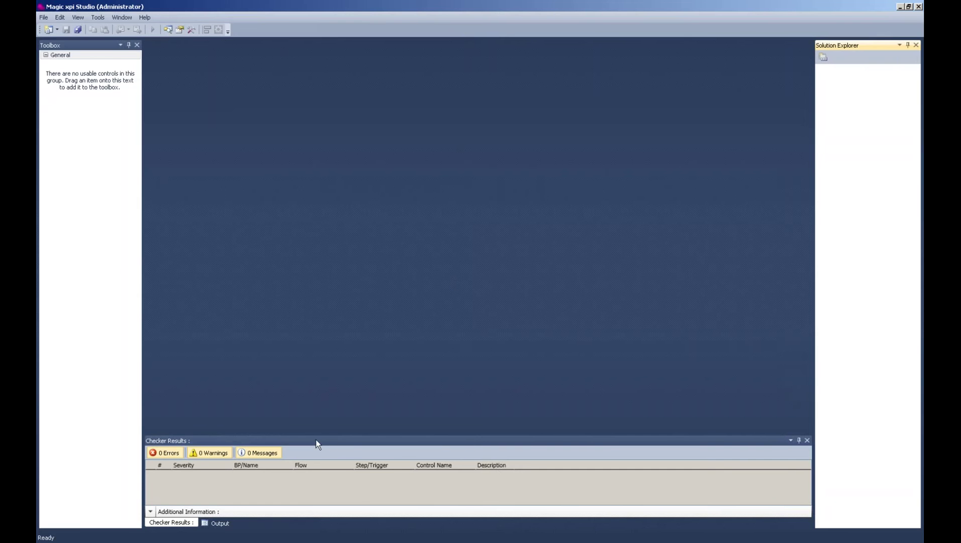
Move the Checker Results pane through different docked and floating positions and close it.
drag(315, 439, 517, 283)
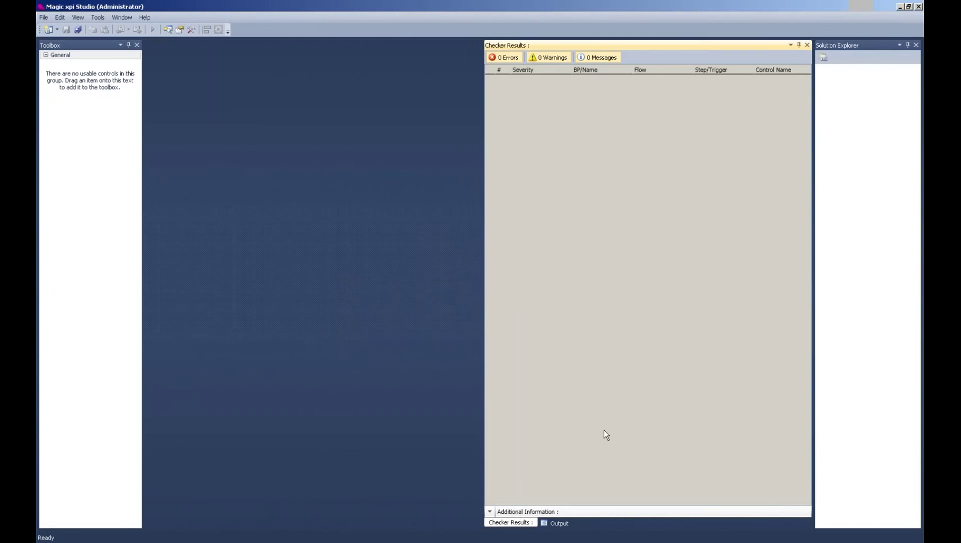
drag(601, 69, 486, 512)
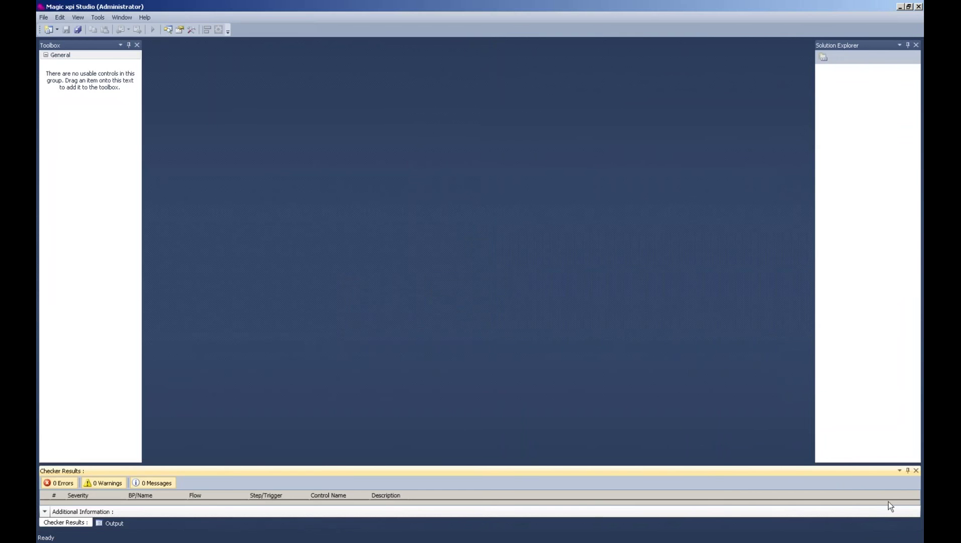
drag(713, 479, 632, 457)
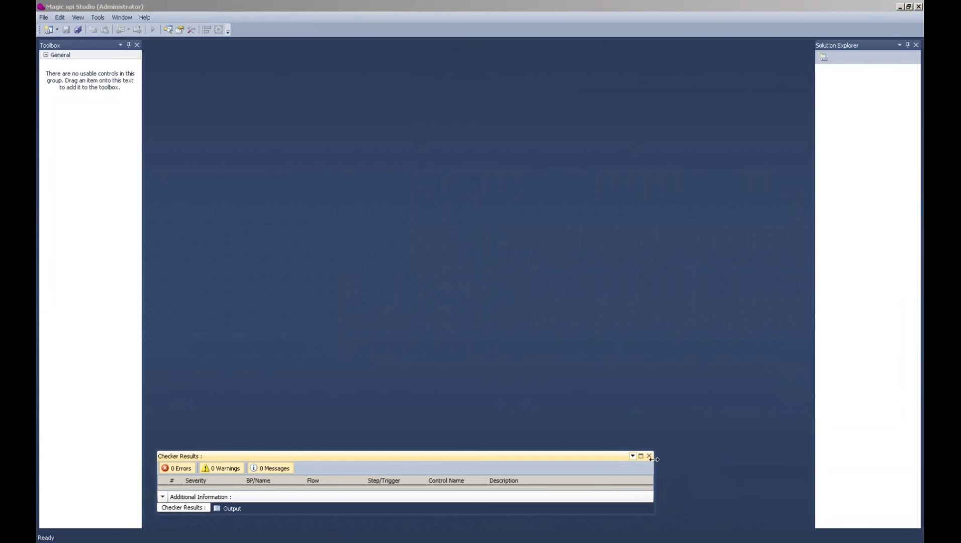
click(648, 455)
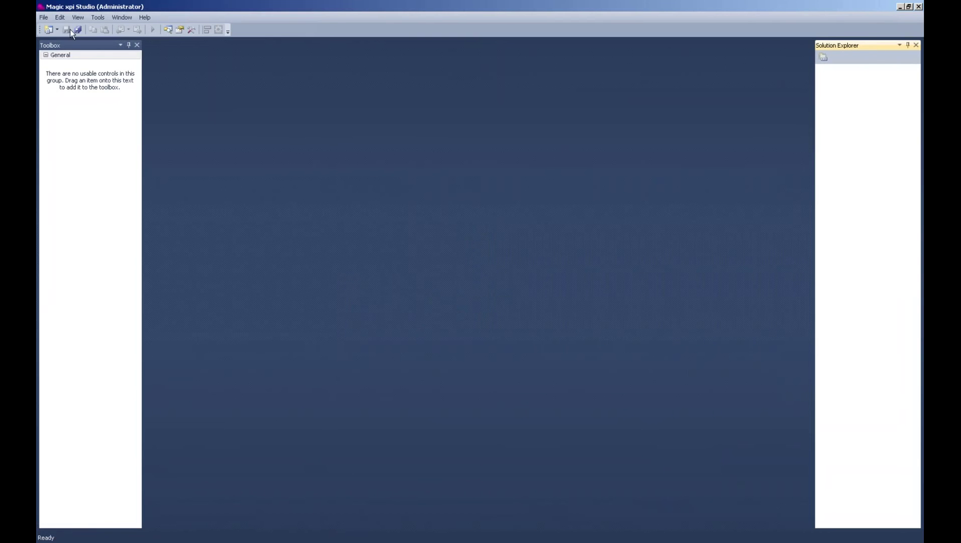
Create an empty Magic xpi project named DEV__Project2 with its own solution directory and source control enabled.
click(45, 18)
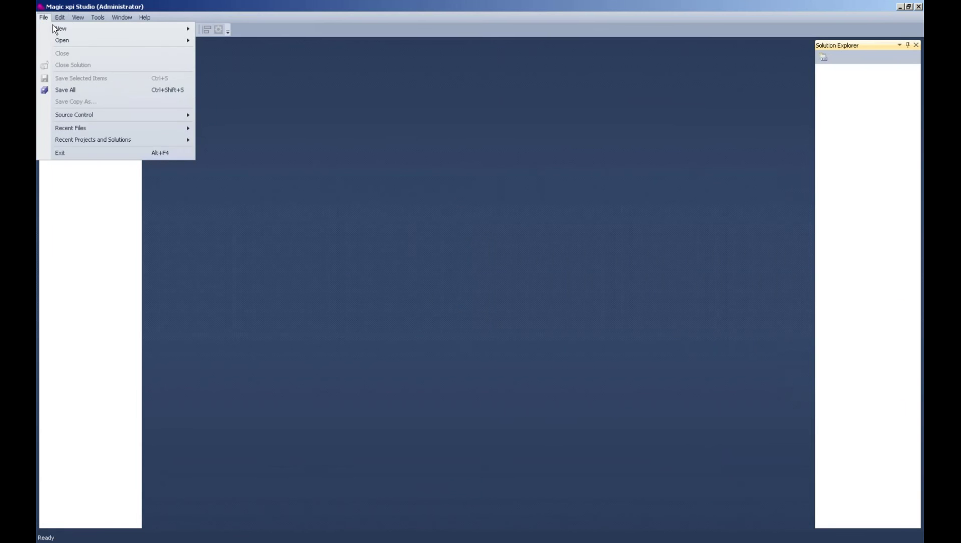
mouse_move(75, 31)
click(262, 32)
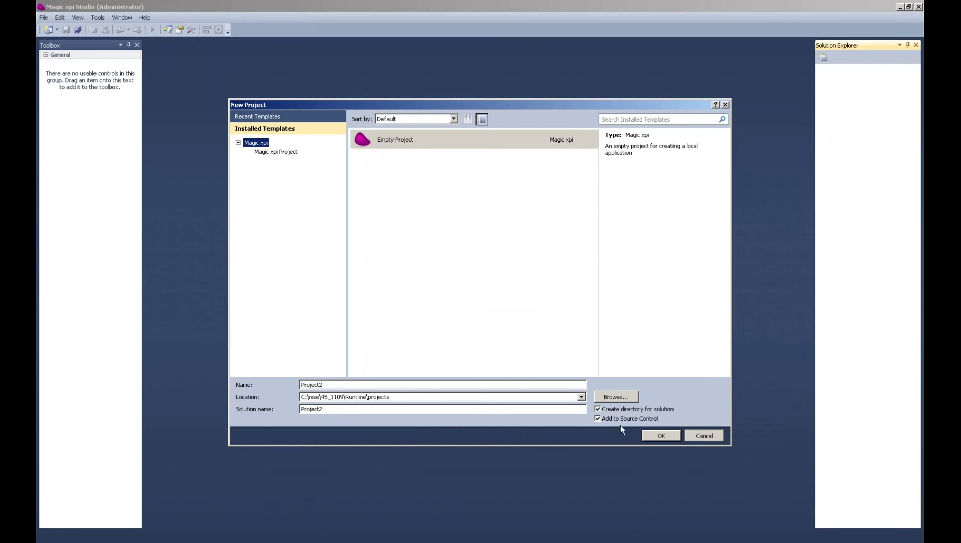
click(596, 419)
click(598, 419)
click(379, 385)
text(DEV__)
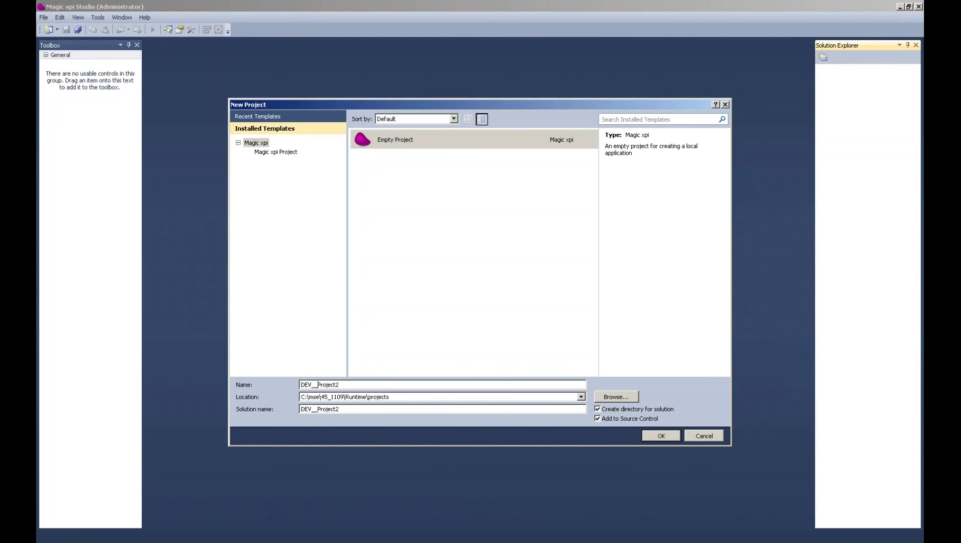
key(Tab)
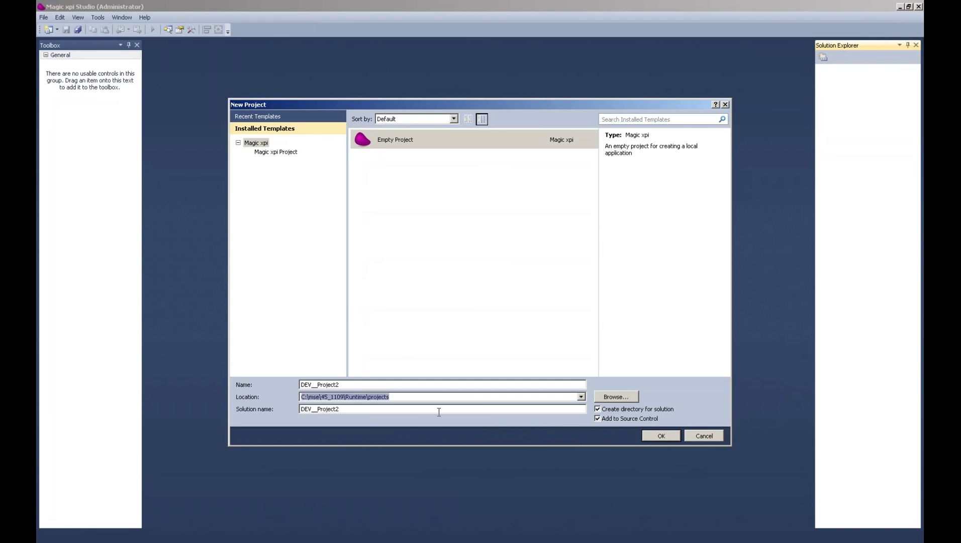
click(661, 436)
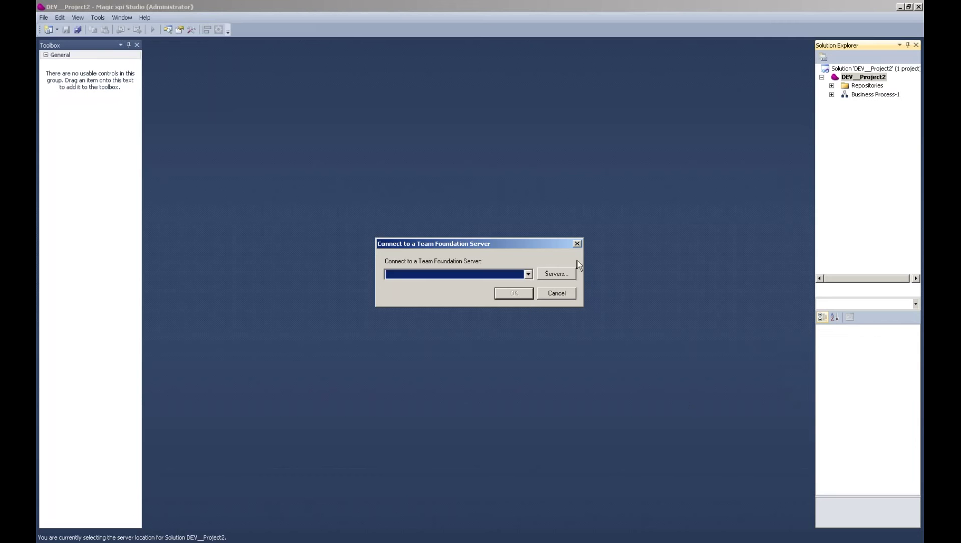
Connect the new solution to the Team Foundation Server collection tfs2013xps\XPI TEST.
click(527, 278)
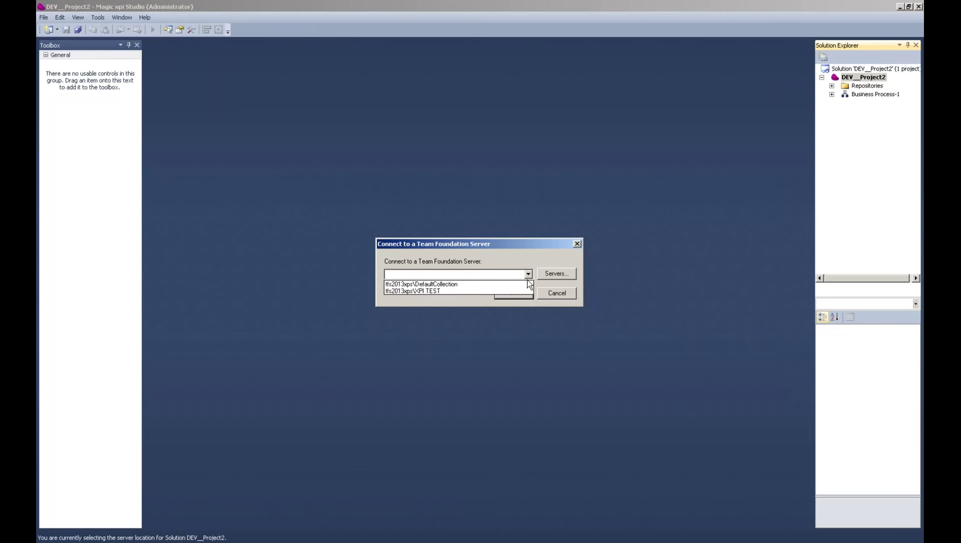
click(492, 291)
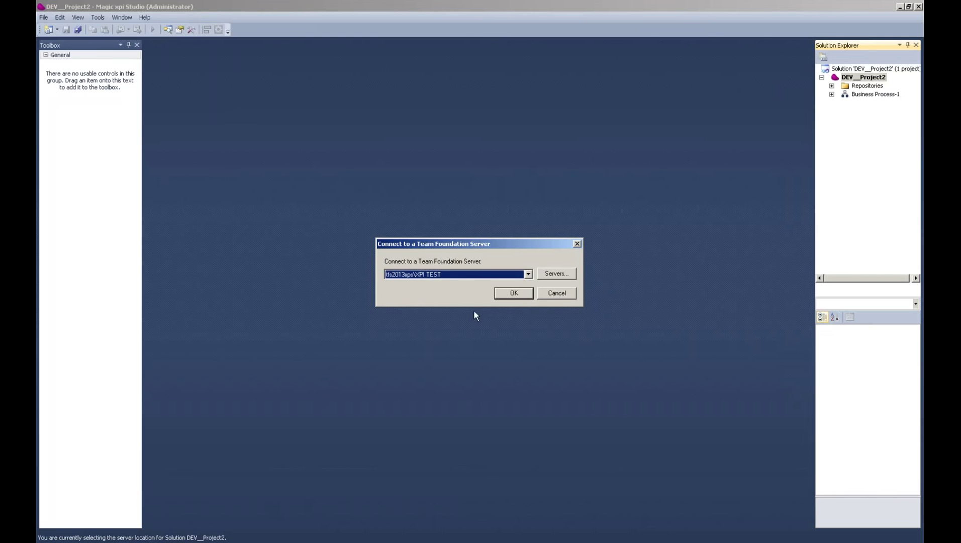
click(510, 295)
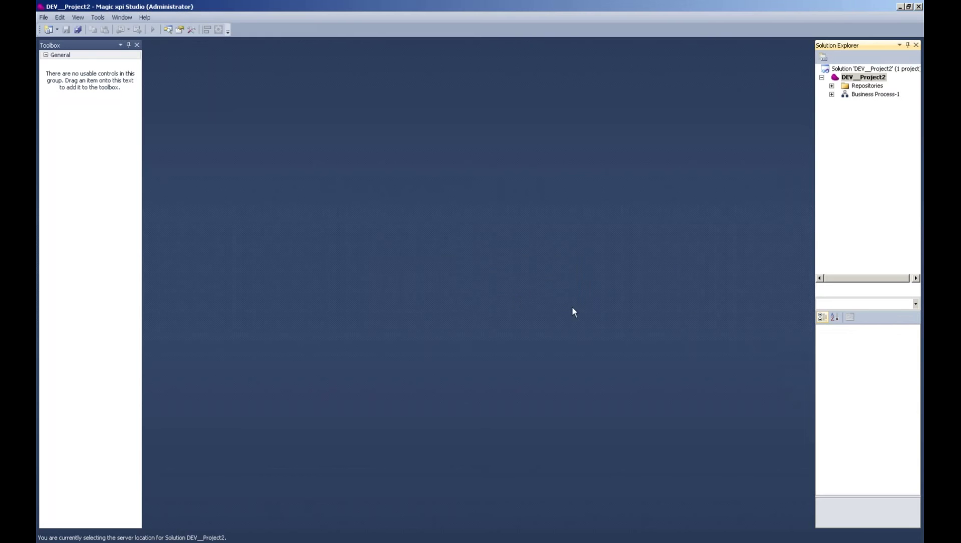
Place the solution in the xpiprojects server folder and check in all of its source files.
click(378, 207)
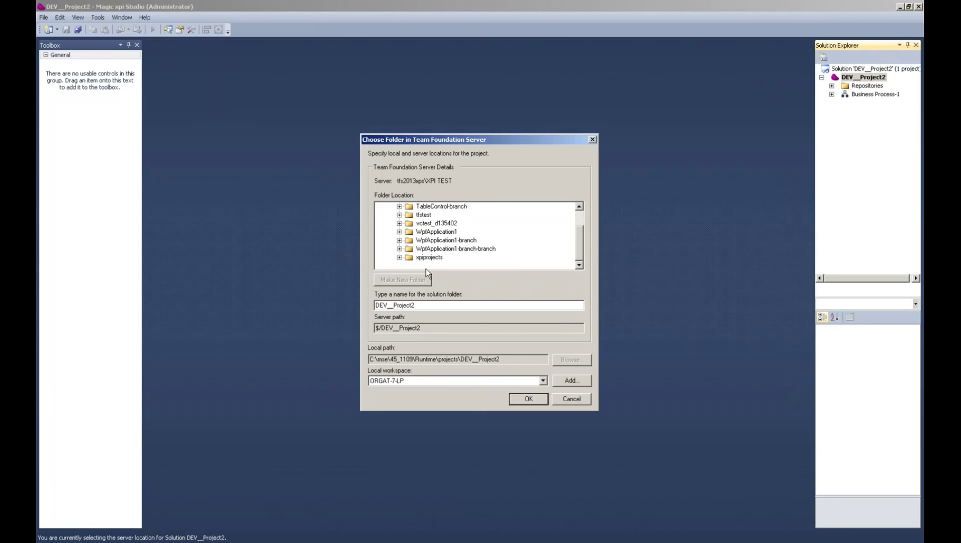
click(429, 256)
click(526, 398)
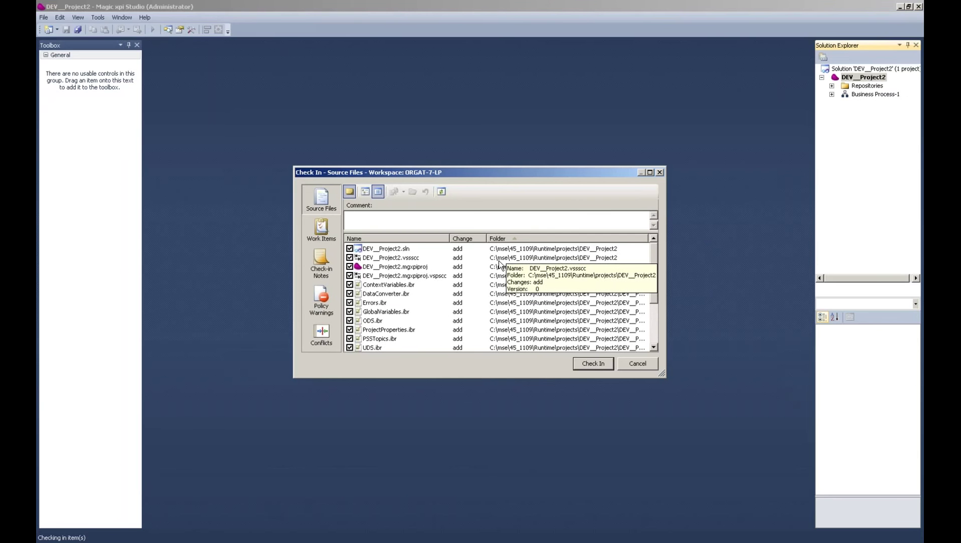
click(590, 355)
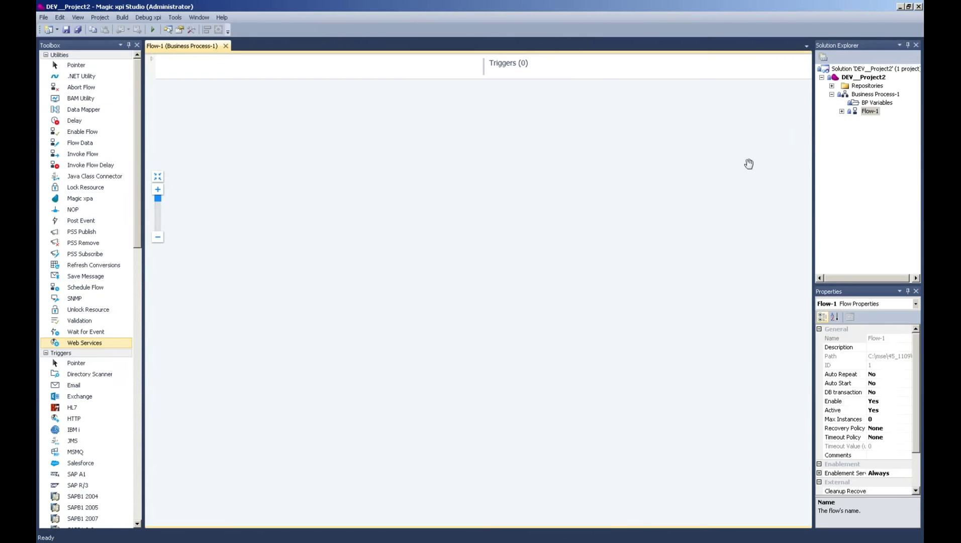
Expand Flow-1 in the solution tree and add a NOP step to the flow.
click(848, 112)
click(841, 111)
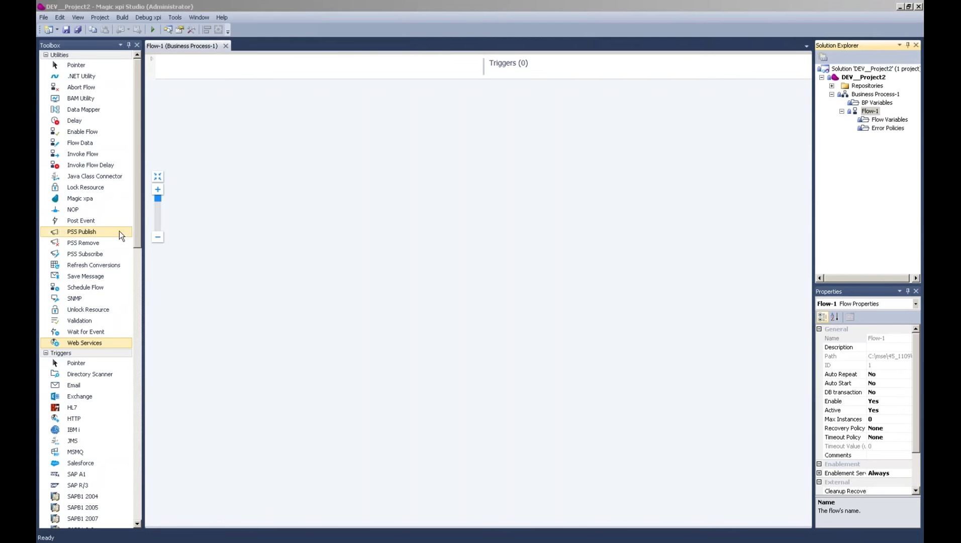
drag(91, 210, 314, 222)
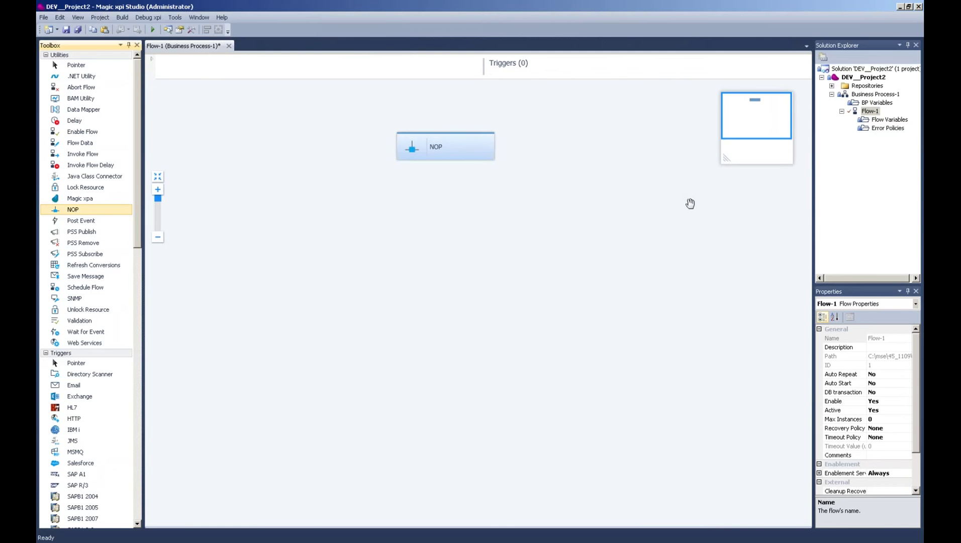
Close the DEV__Project2 solution and save its changes.
click(43, 17)
click(79, 53)
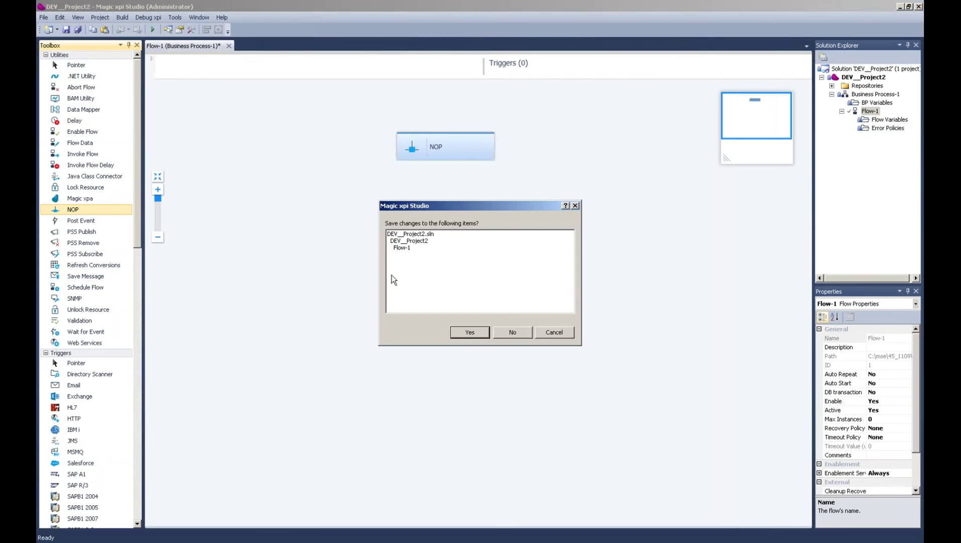
click(467, 332)
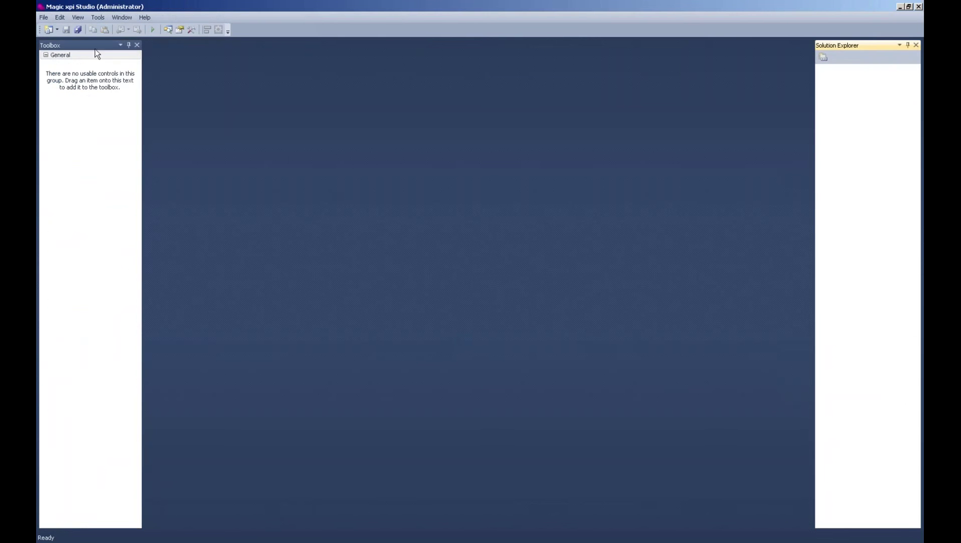
Open the recent solution Magic_xpi_course.sln.
click(46, 20)
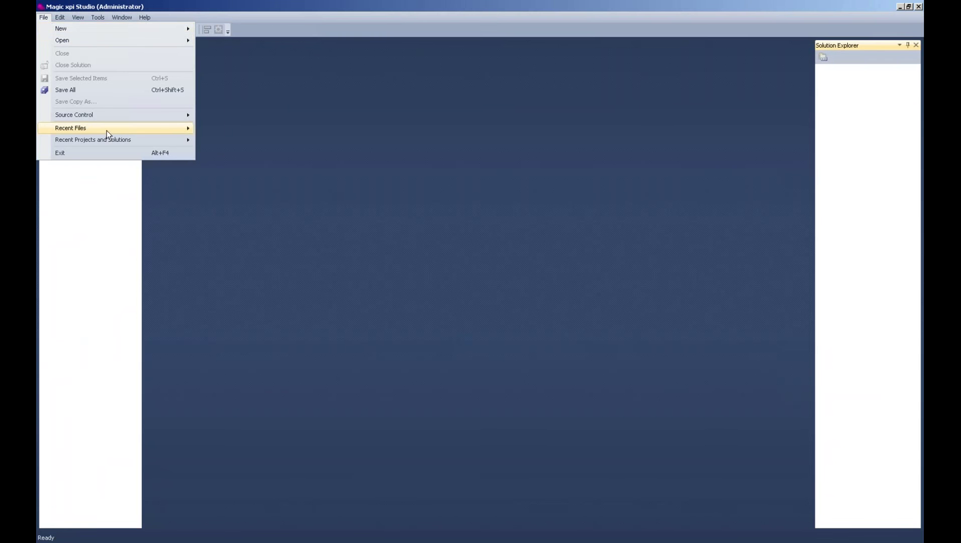
mouse_move(107, 129)
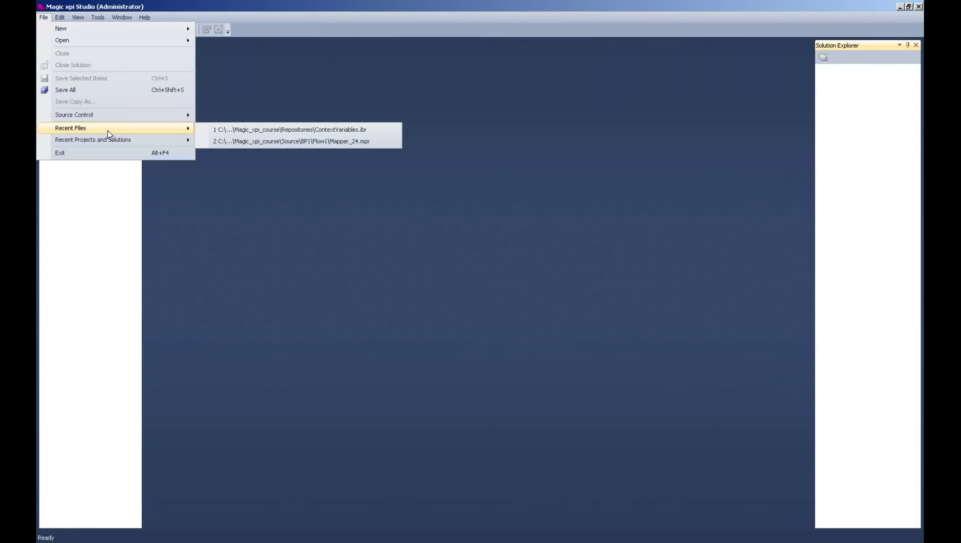
mouse_move(111, 143)
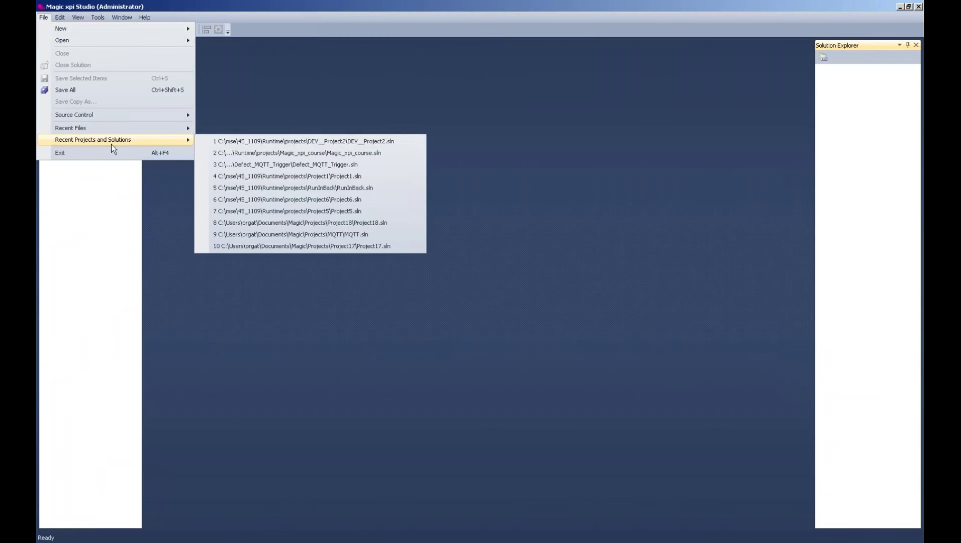
click(316, 153)
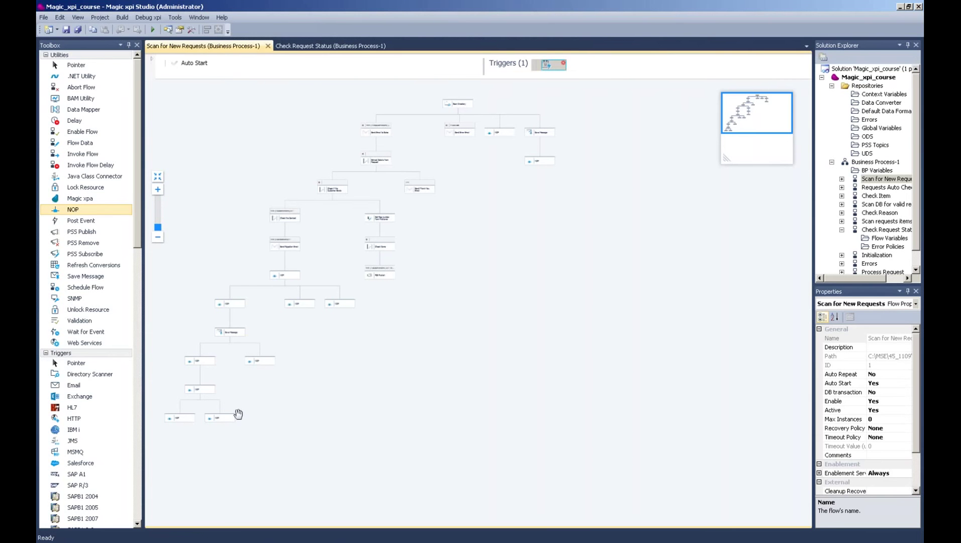
Examine the Scan for New Requests flow at different zoom levels, using the minimap to reach the Scan Directory branches.
click(158, 189)
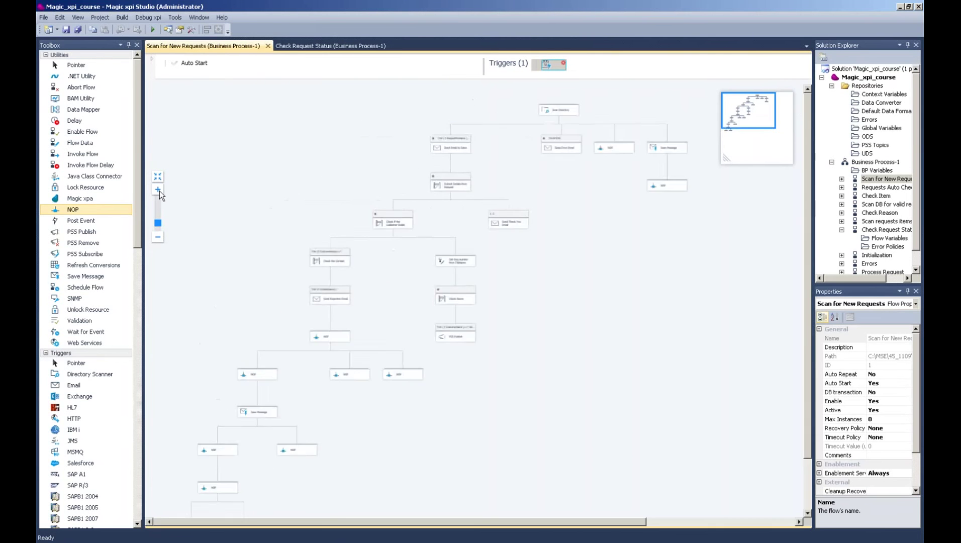
click(158, 189)
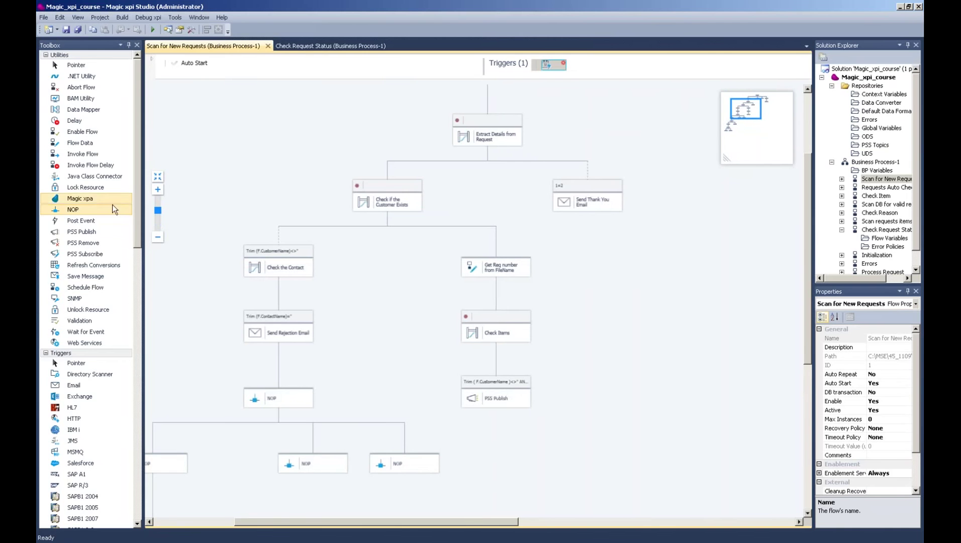
click(158, 238)
click(157, 238)
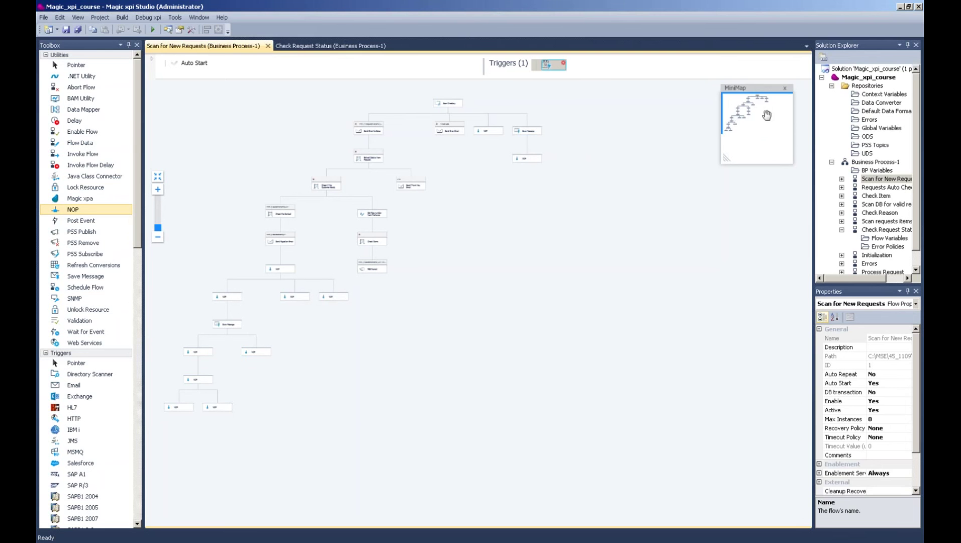
click(455, 103)
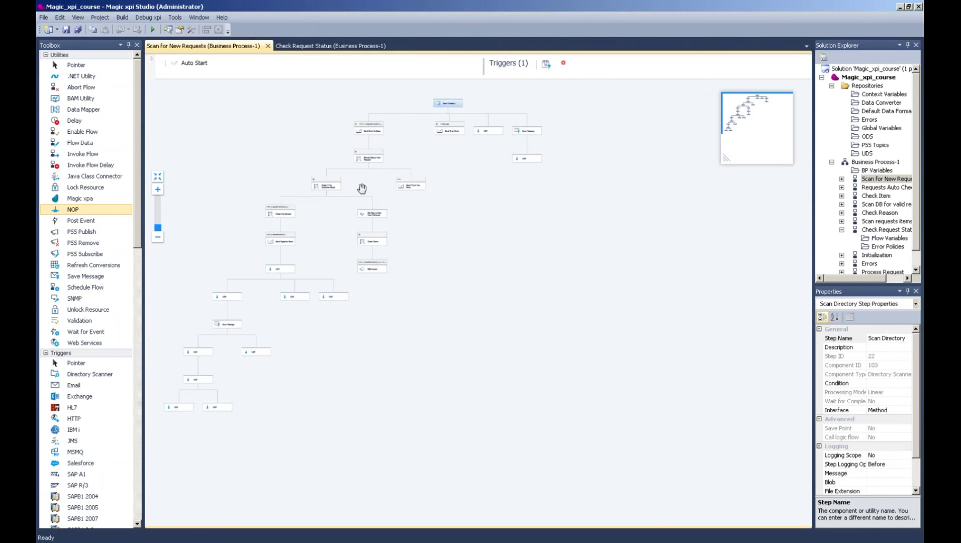
click(159, 190)
click(159, 190)
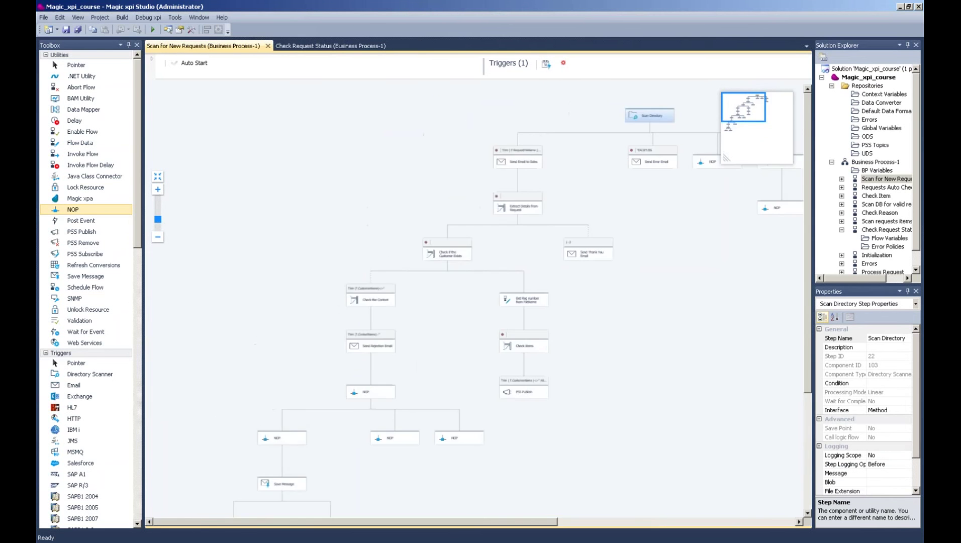
click(159, 190)
drag(522, 236, 348, 399)
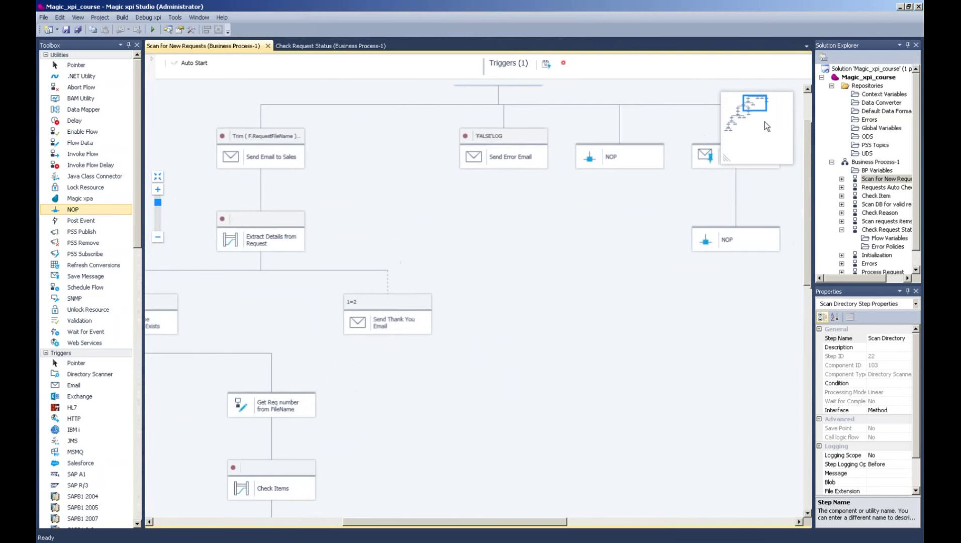
mouse_move(756, 103)
mouse_down()
mouse_move(732, 123)
mouse_move(766, 102)
mouse_up()
scroll(748, 123, up, 1)
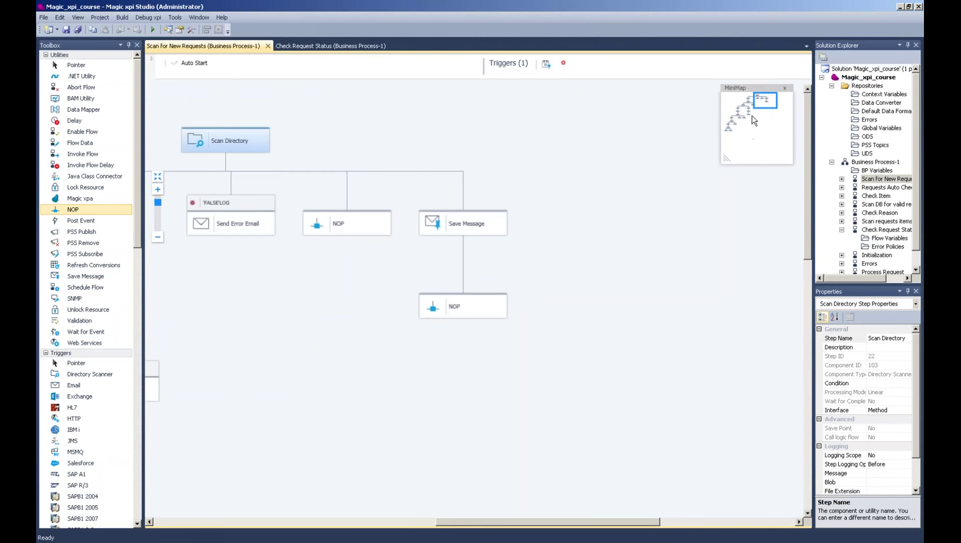
scroll(758, 106, up, 1)
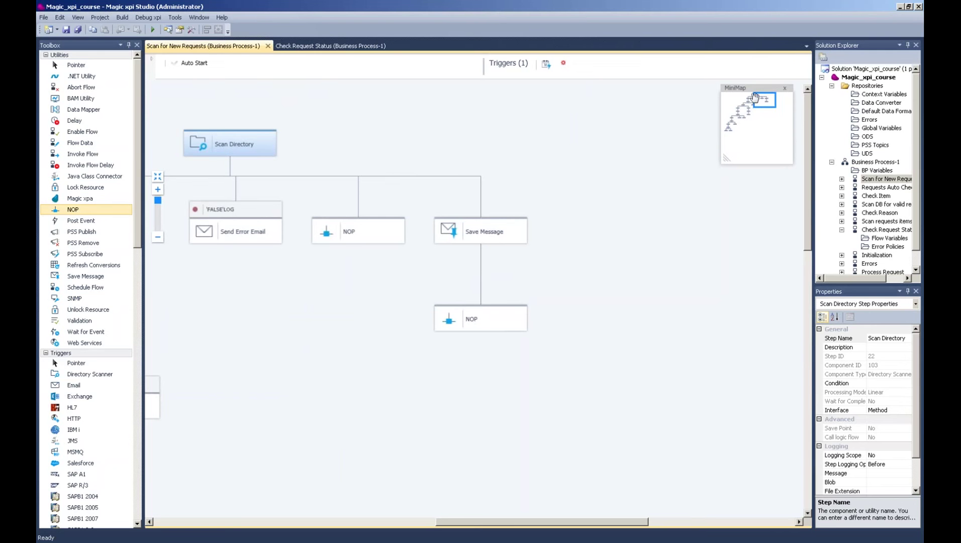
Select the NOP step beside Send Error Email and the Scan Directory step alternately to compare their properties.
click(395, 237)
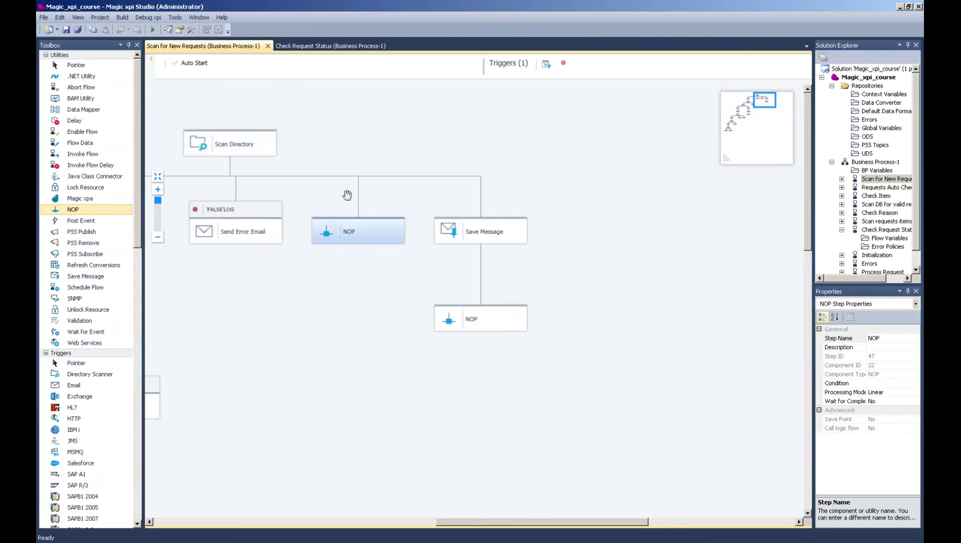
click(201, 146)
click(338, 234)
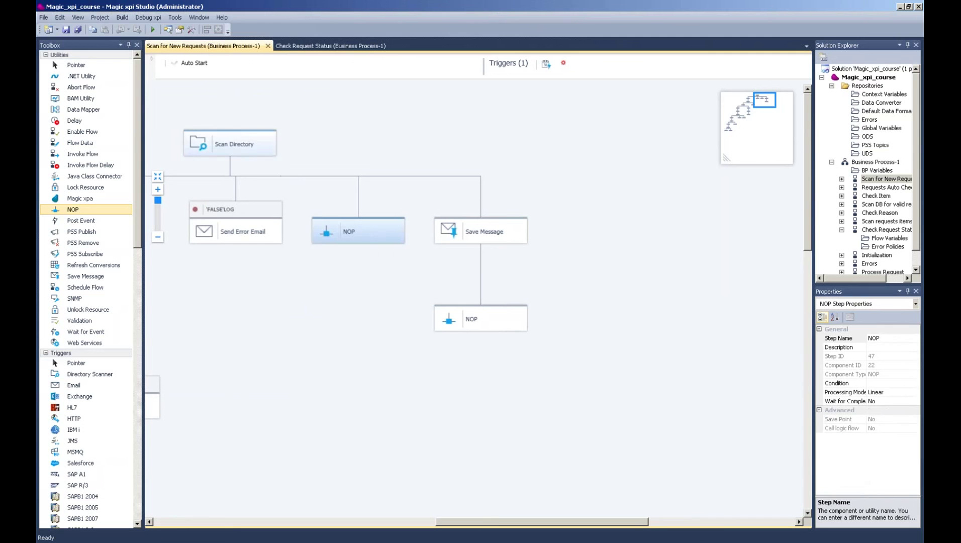
click(243, 146)
click(364, 221)
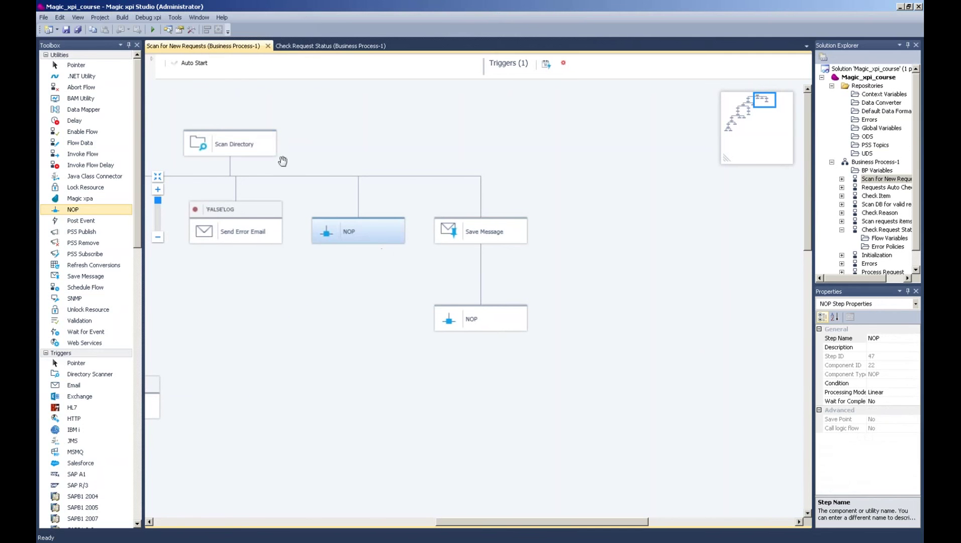
click(241, 140)
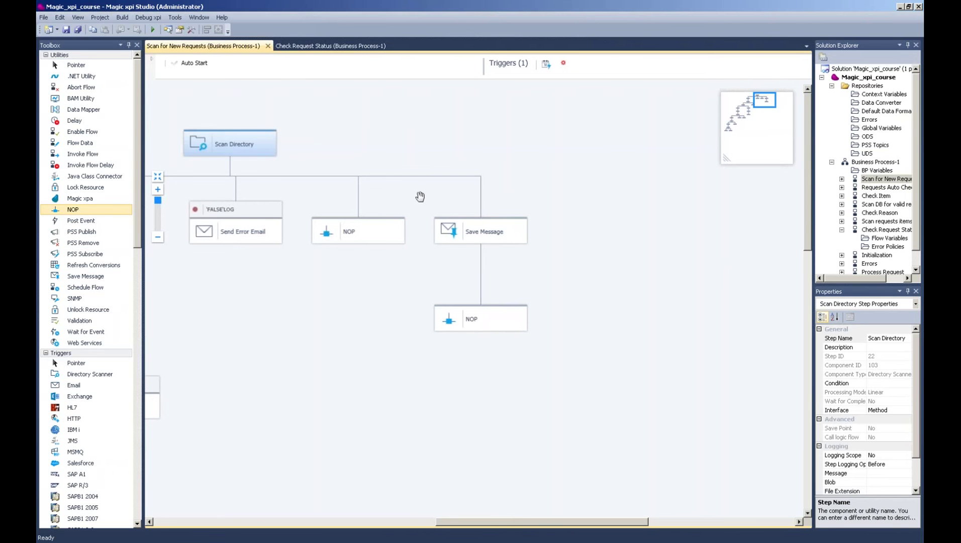
Collapse and re-expand the project's Repositories node, and collapse the Check Request Status flow in the solution tree.
drag(493, 529, 382, 530)
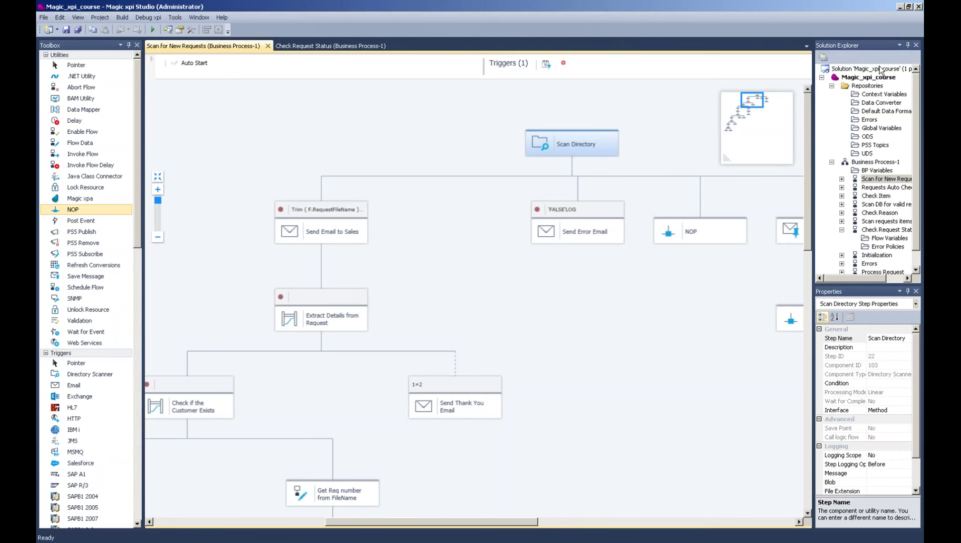
click(833, 86)
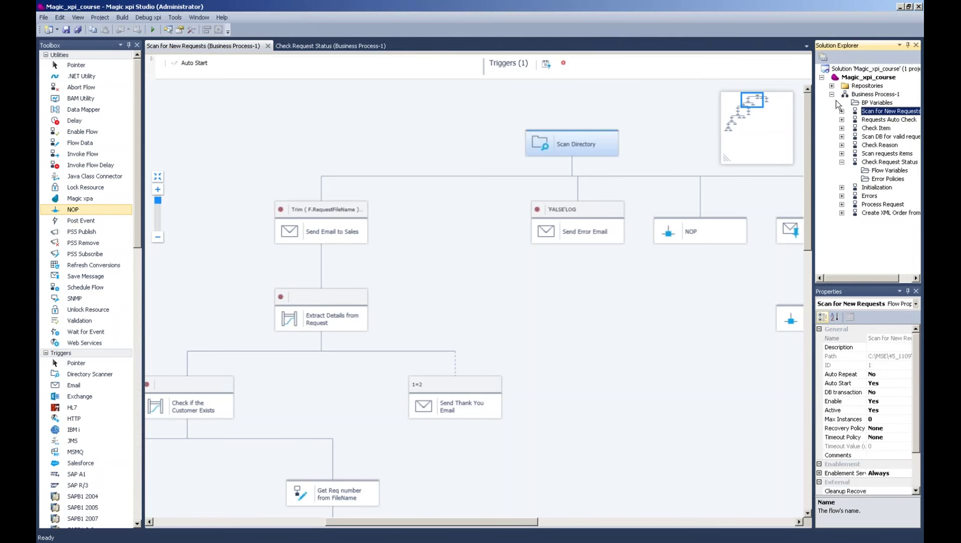
click(841, 162)
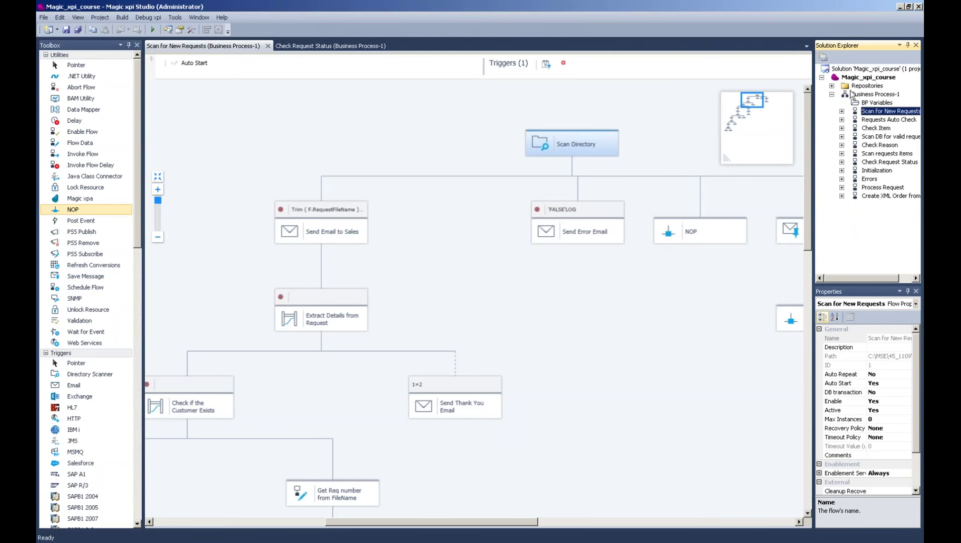
click(832, 86)
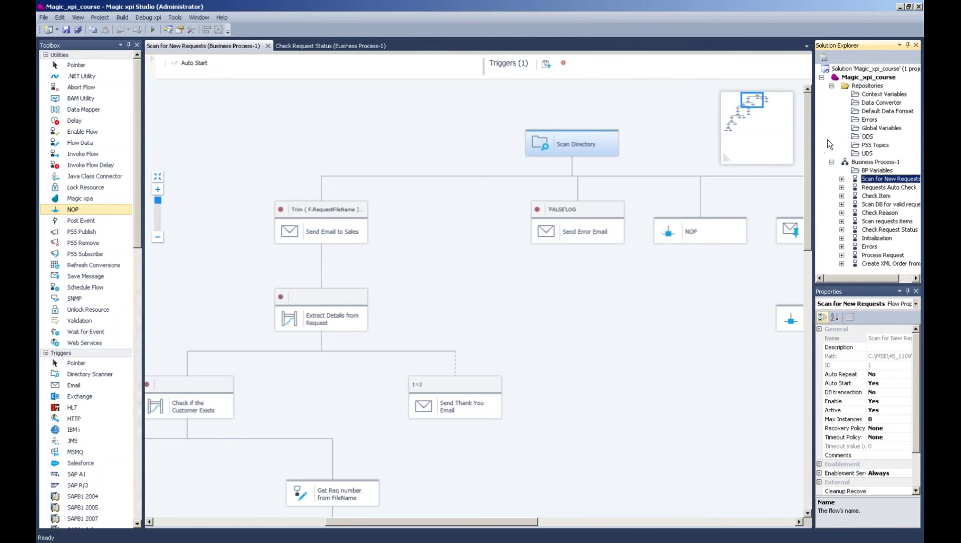
View the setting categories of the Magic_xpi_course project and close its settings without changes.
right_click(857, 78)
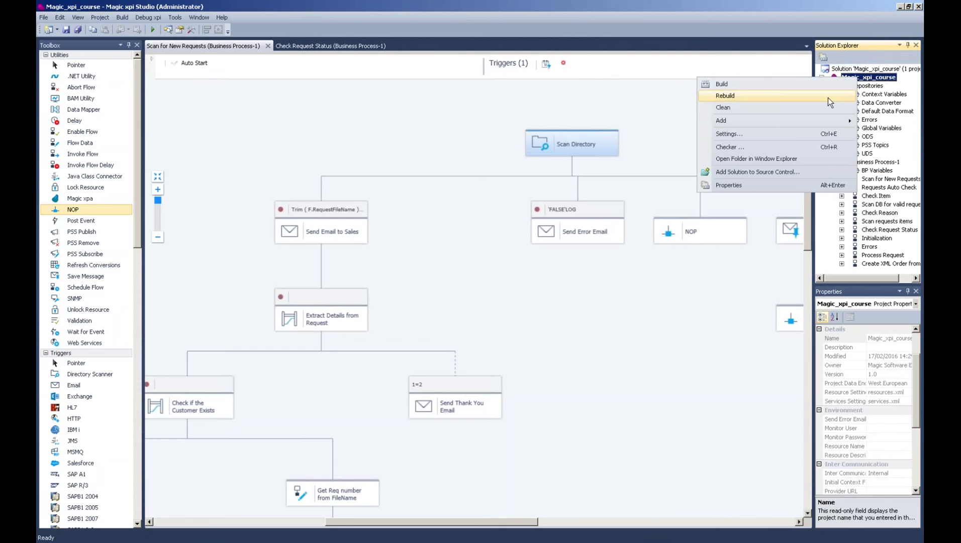
click(794, 133)
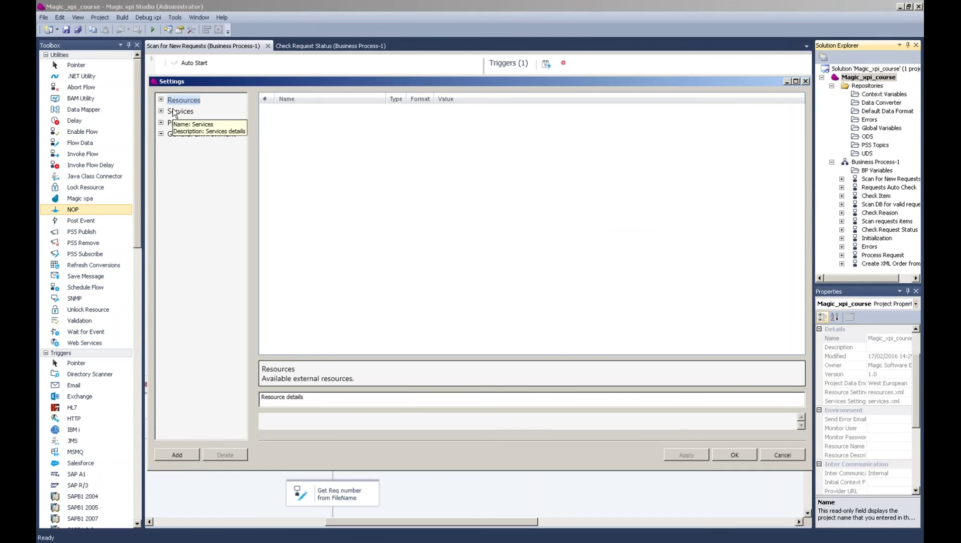
click(769, 456)
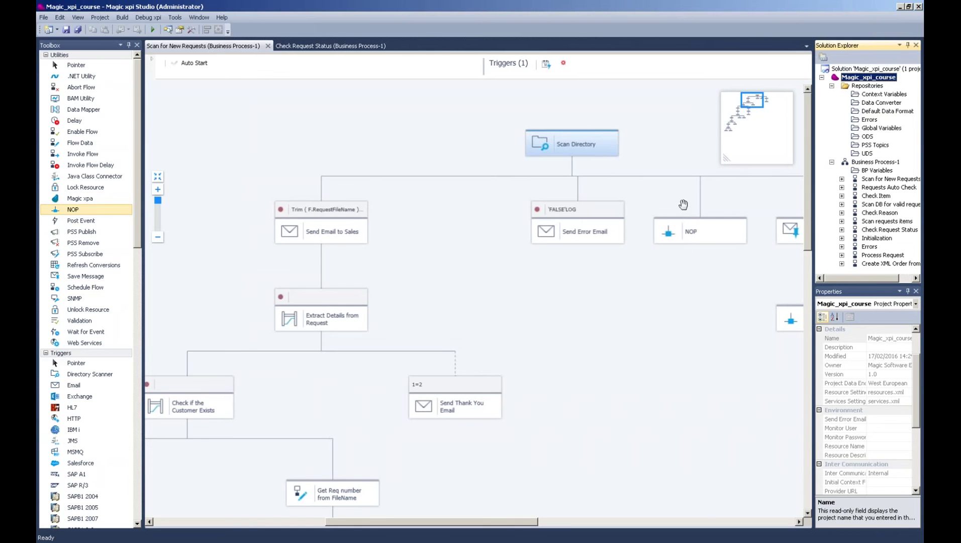
Select the Scan Directory and Send Error Email steps alternately to compare their properties.
click(593, 143)
click(594, 229)
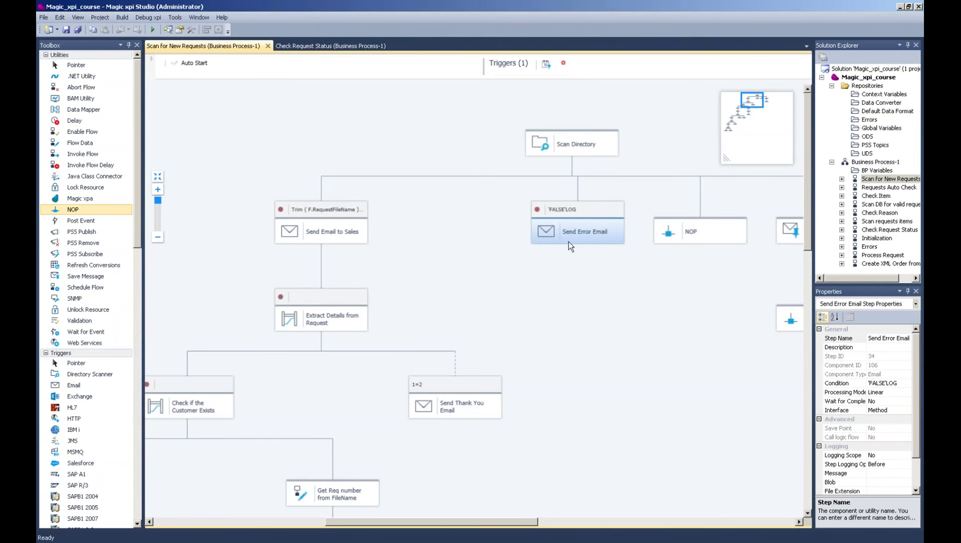
click(572, 146)
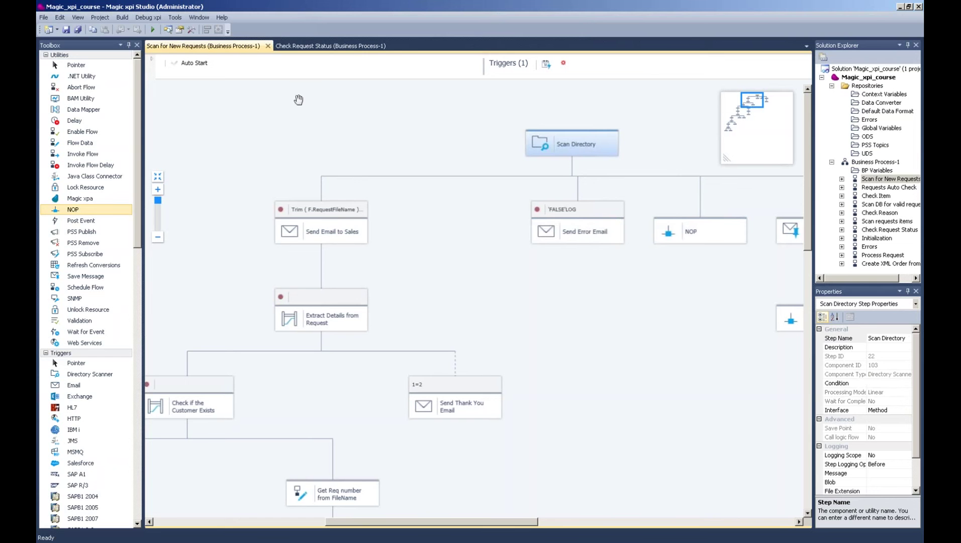
In the project settings, set the Scheduler_1 service's type to Daily with an interval of every 2 days.
click(874, 180)
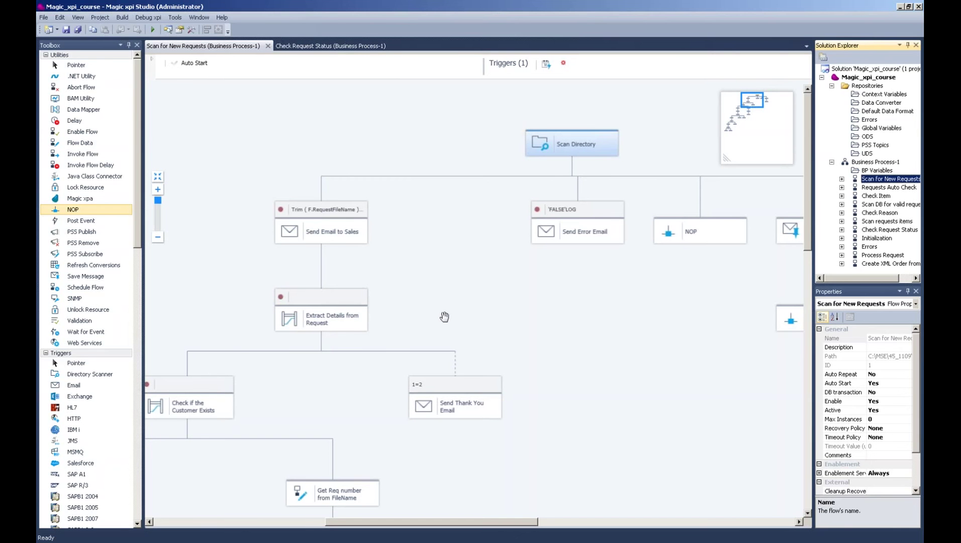
key(F7)
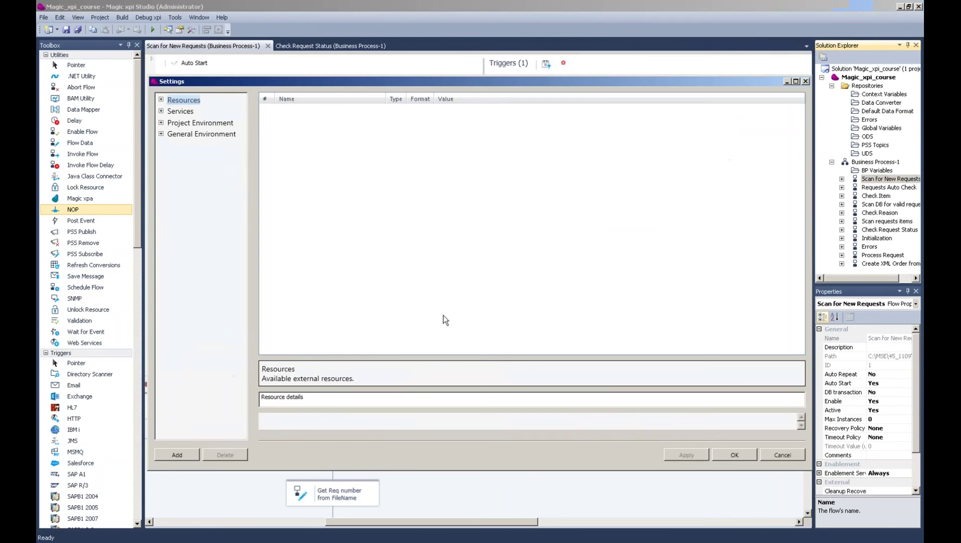
click(165, 112)
click(198, 169)
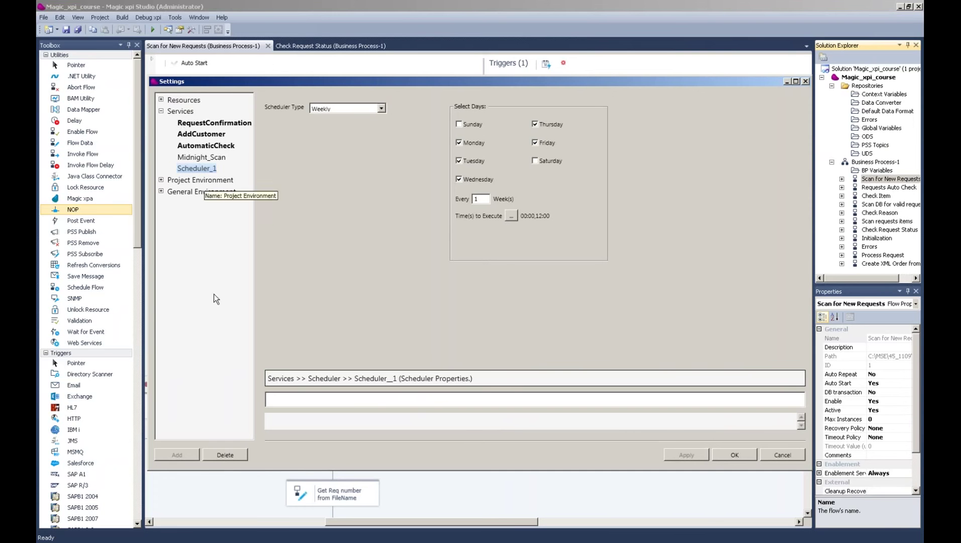
click(380, 108)
click(361, 126)
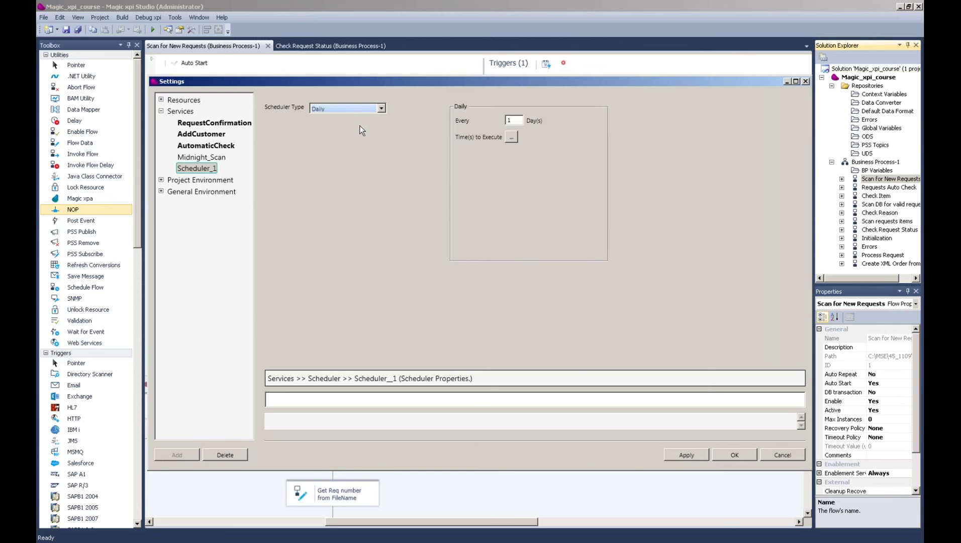
click(507, 120)
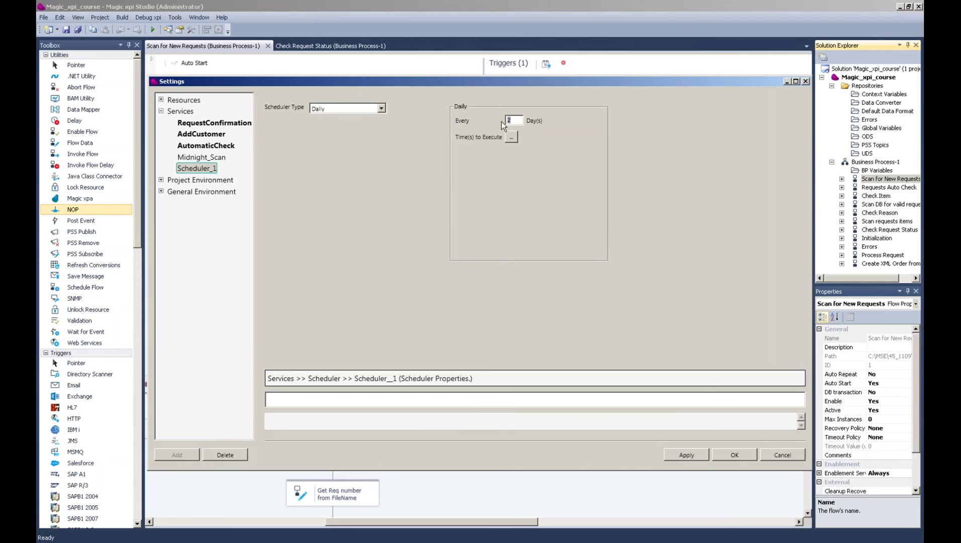
Add 00:00 and 12:00 as Scheduler_1's execution times and save the project settings.
click(511, 138)
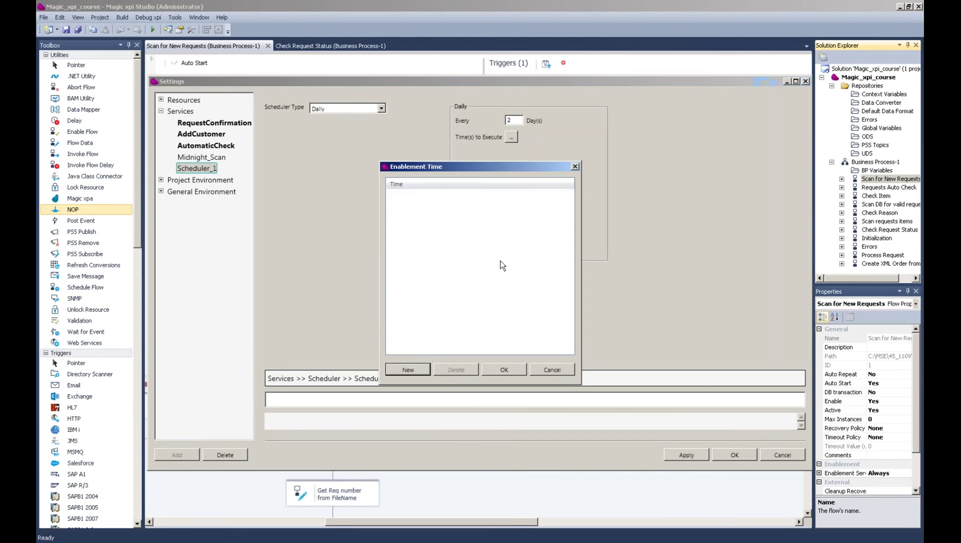
click(421, 368)
click(419, 367)
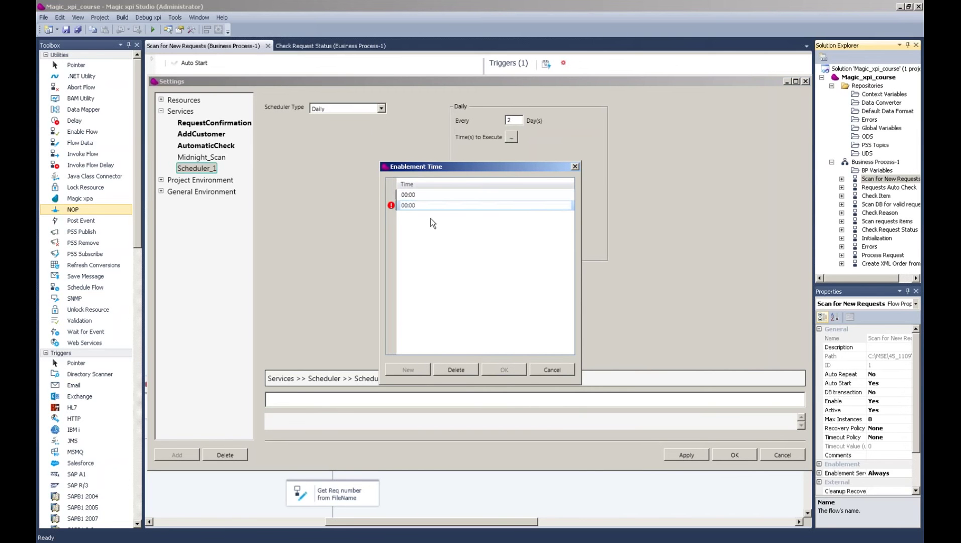
click(435, 205)
click(447, 268)
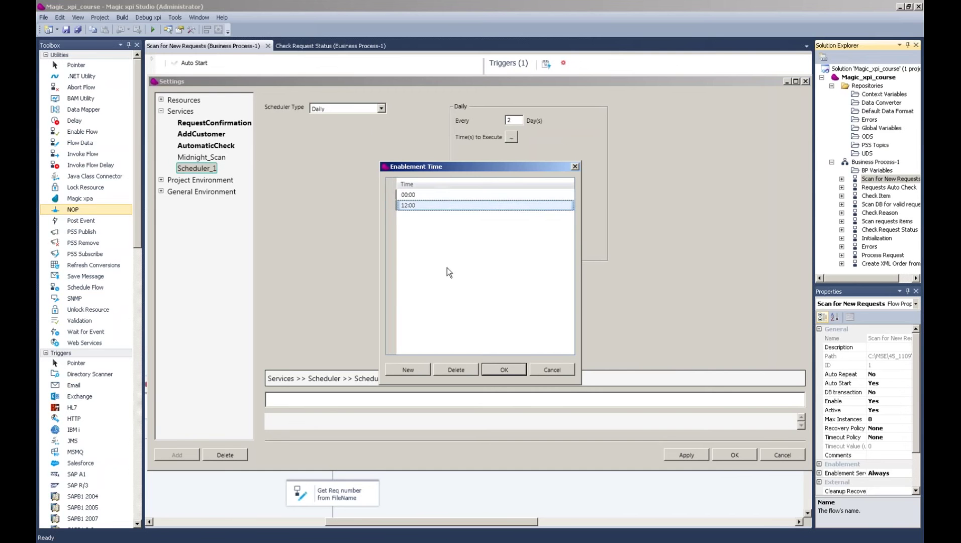
click(503, 370)
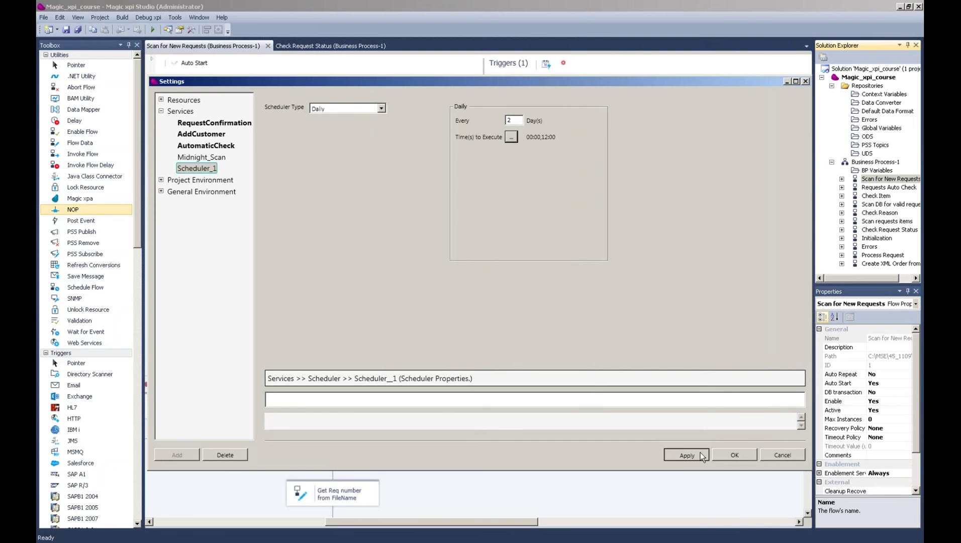
click(722, 455)
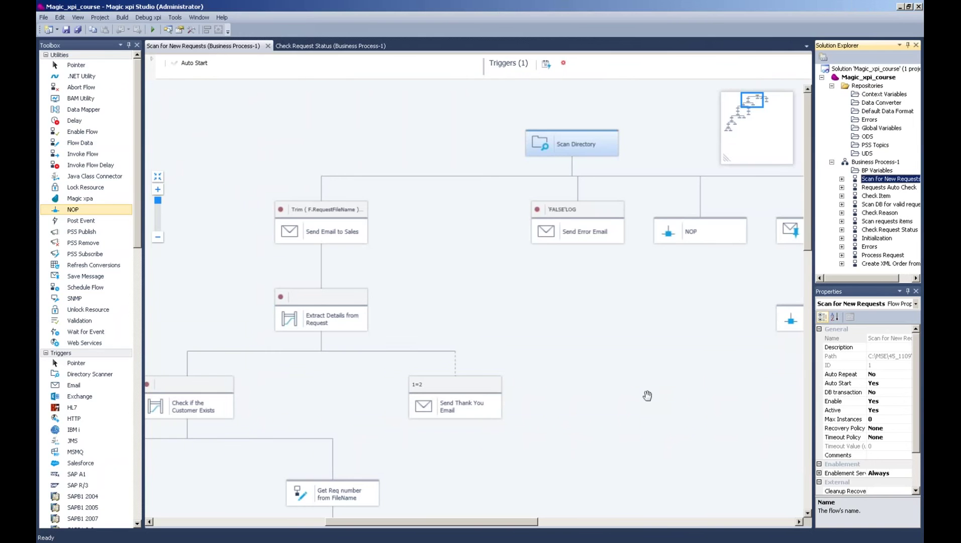
Find the Scheduler Utility trigger in the Toolbox by searching for "sch" and try to add it to the Scan for New Requests flow.
click(100, 301)
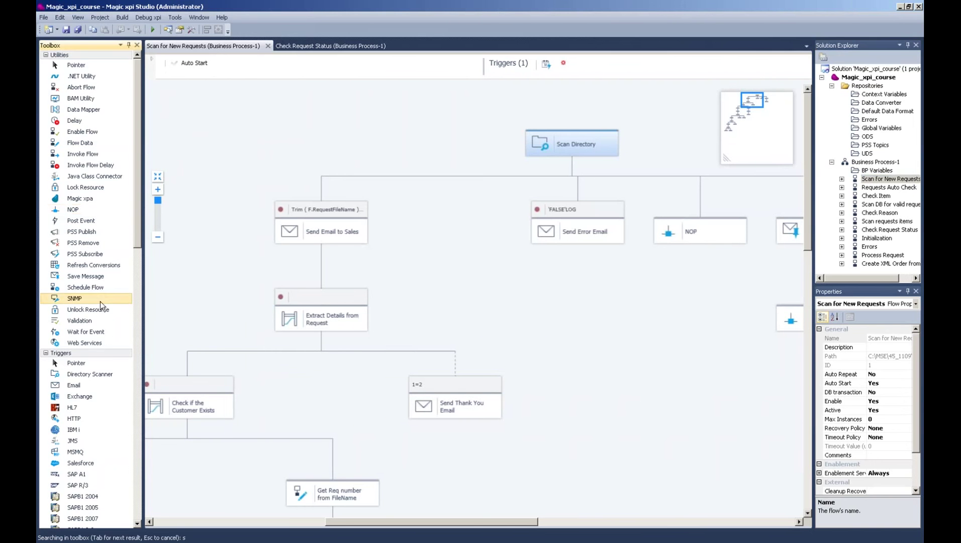
text(sch)
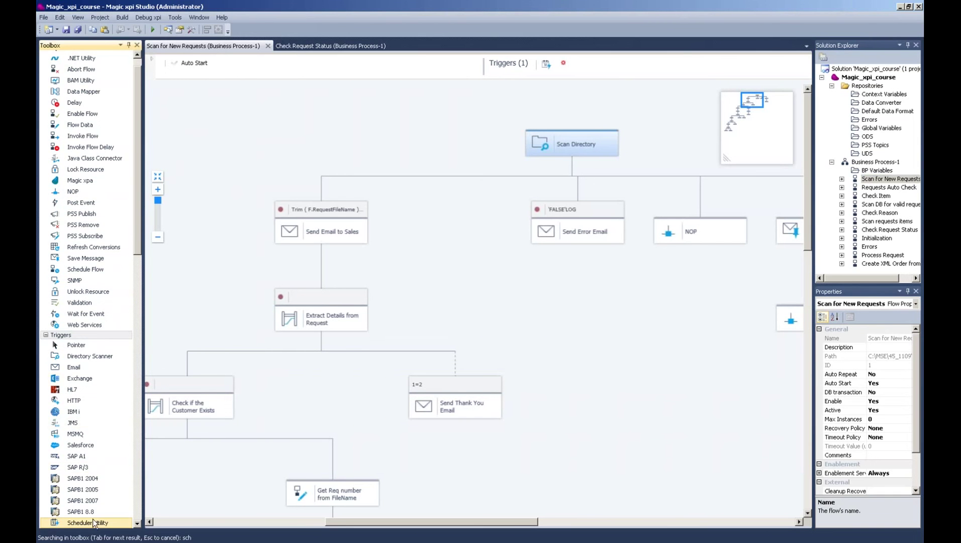
scroll(89, 519, down, 1)
scroll(88, 516, down, 1)
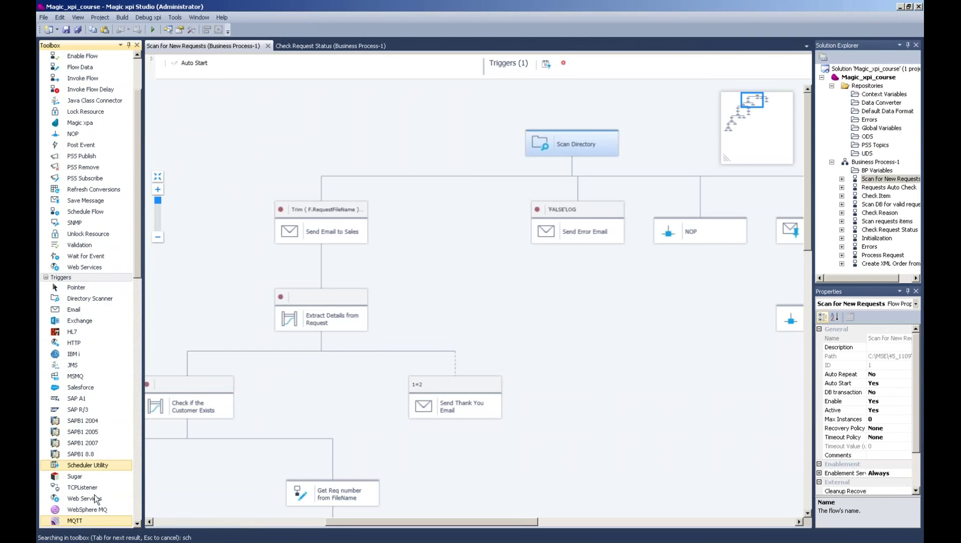
drag(87, 463, 589, 89)
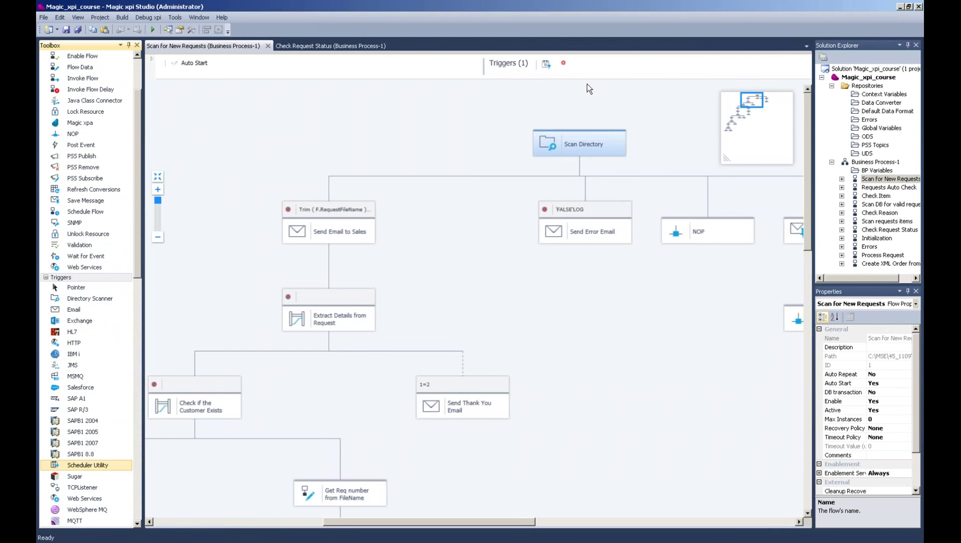
View the scheduler services available for a new entry in the Scheduler Utility trigger's configuration, and cancel the configuration.
double_click(548, 61)
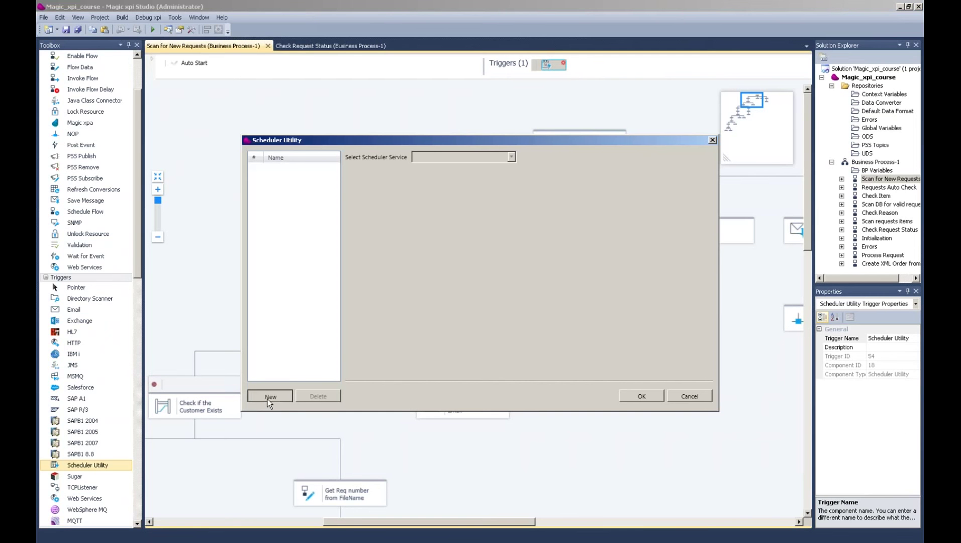
click(268, 396)
click(511, 157)
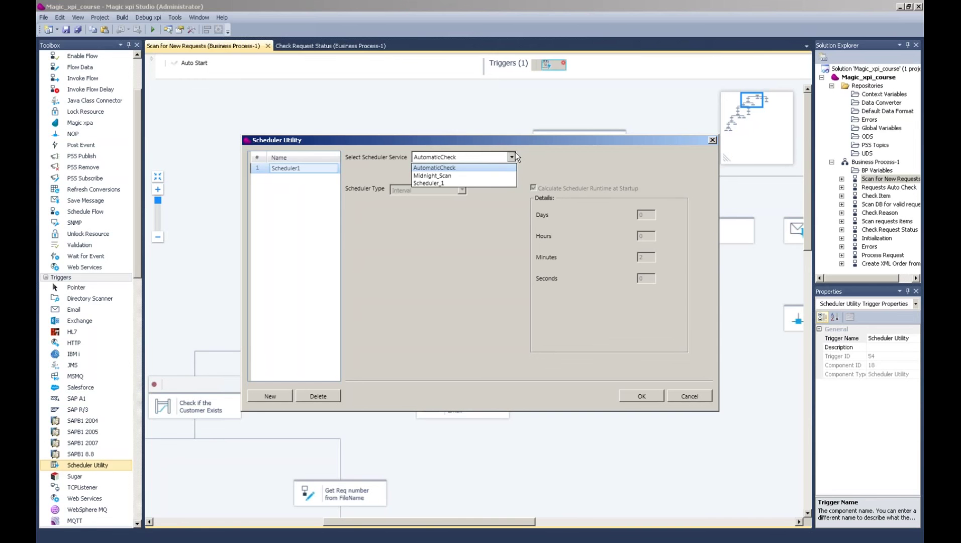
click(631, 399)
click(686, 400)
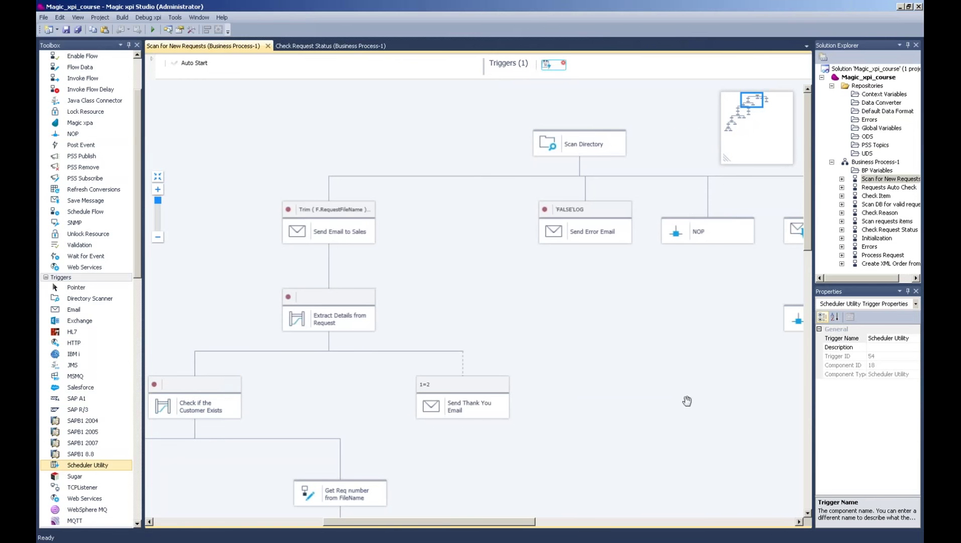
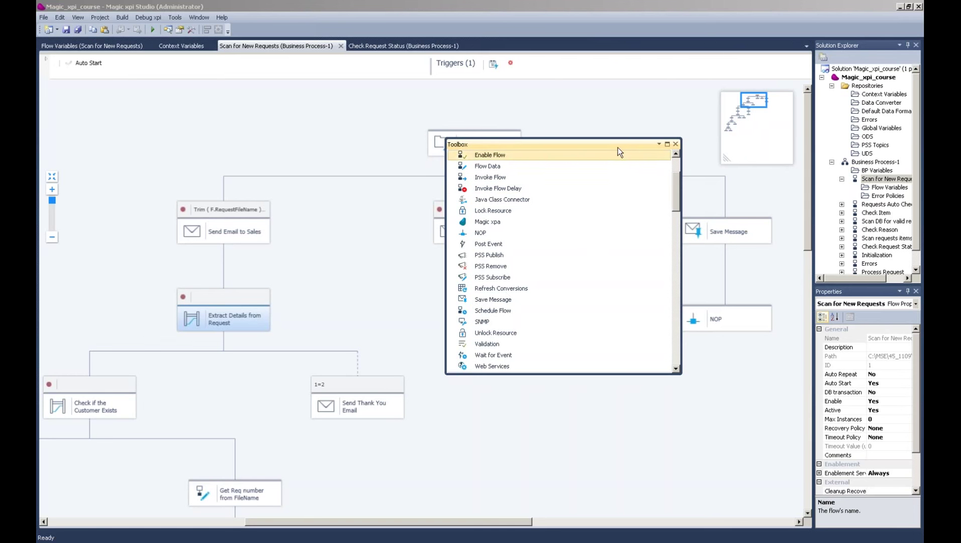
Close the floating Toolbox and minimize Magic xpi Studio to return to the slide presentation.
drag(547, 144, 95, 171)
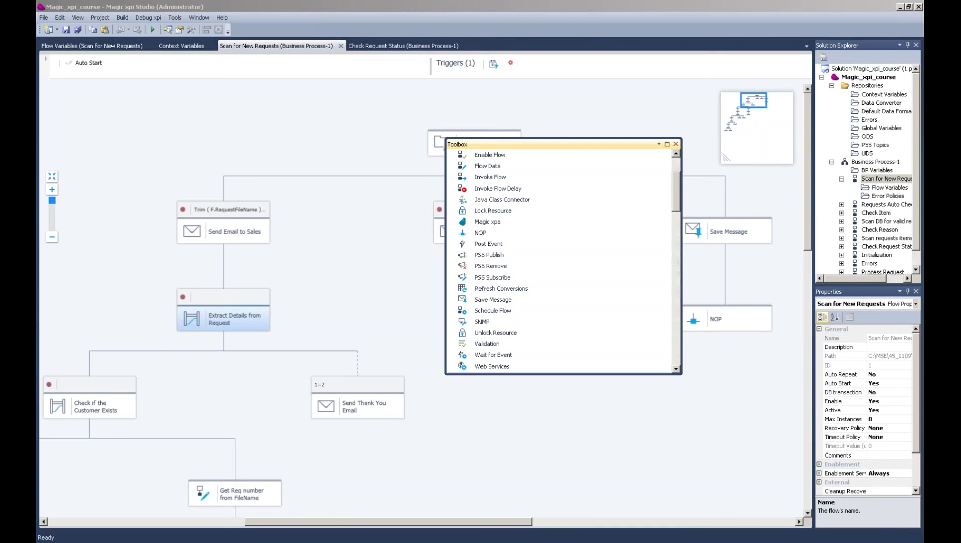
click(675, 144)
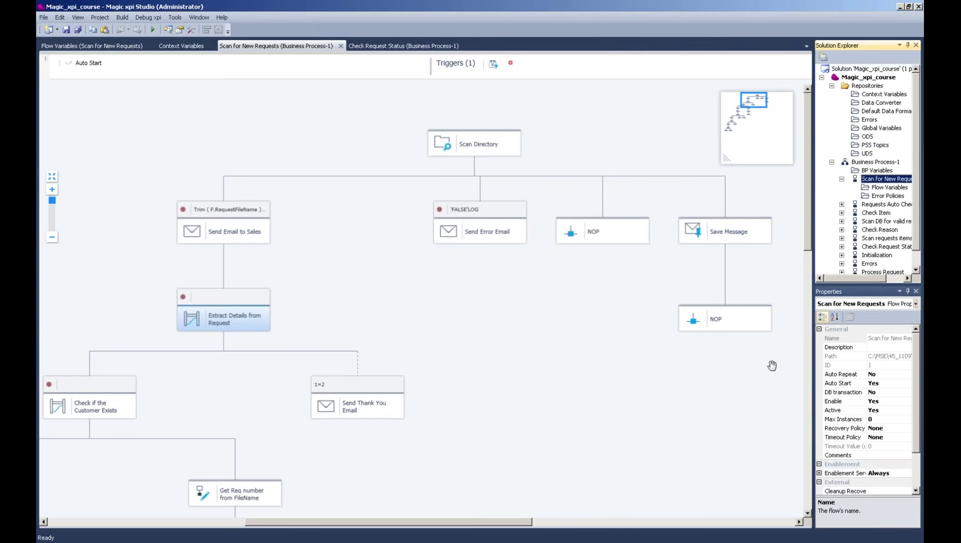
click(899, 7)
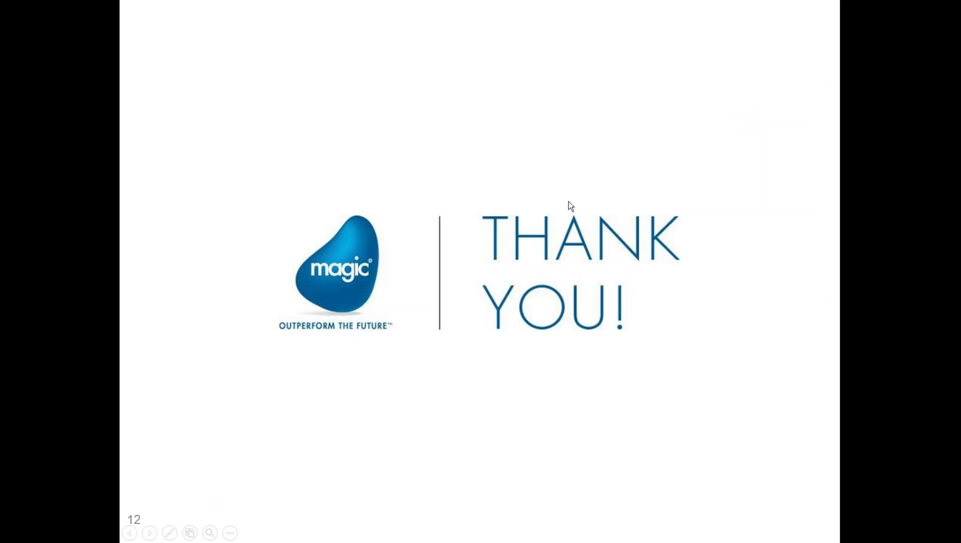